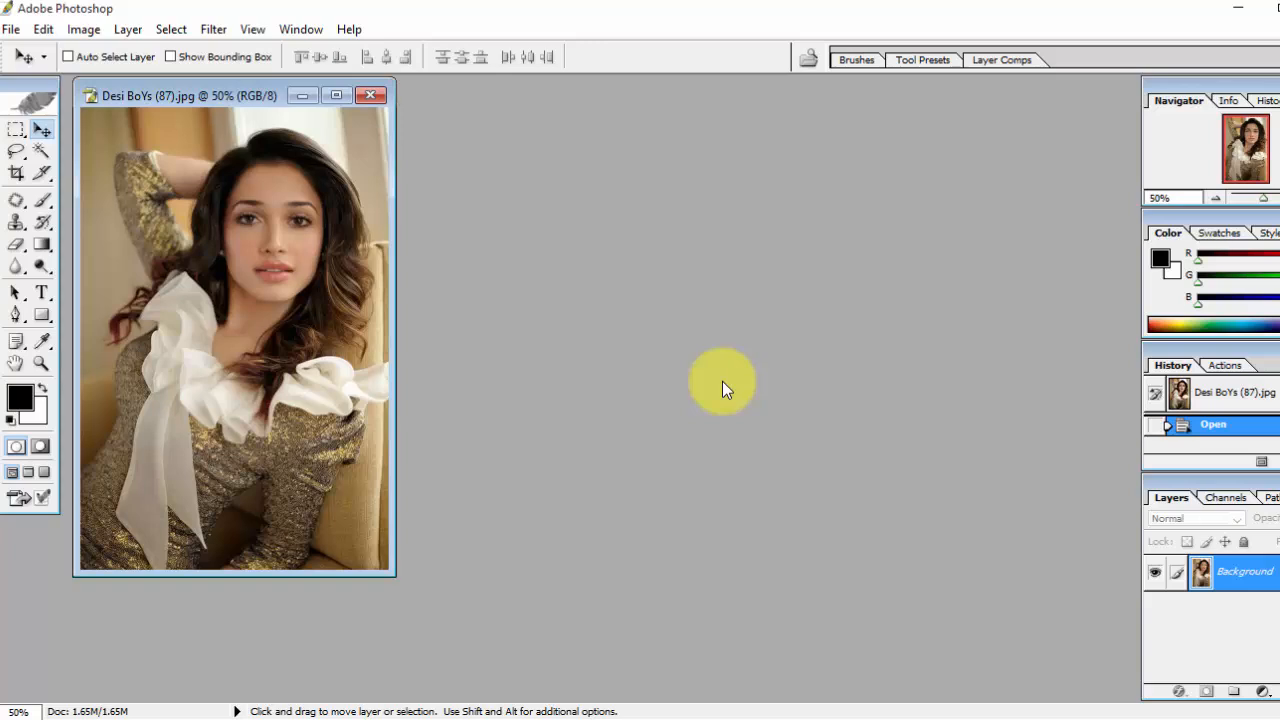
Open the palm-tree sunset image photography (81).JPG from the desktop wallpaper folders alongside the portrait.
{"action": "double_click", "coordinate": [677, 336]}
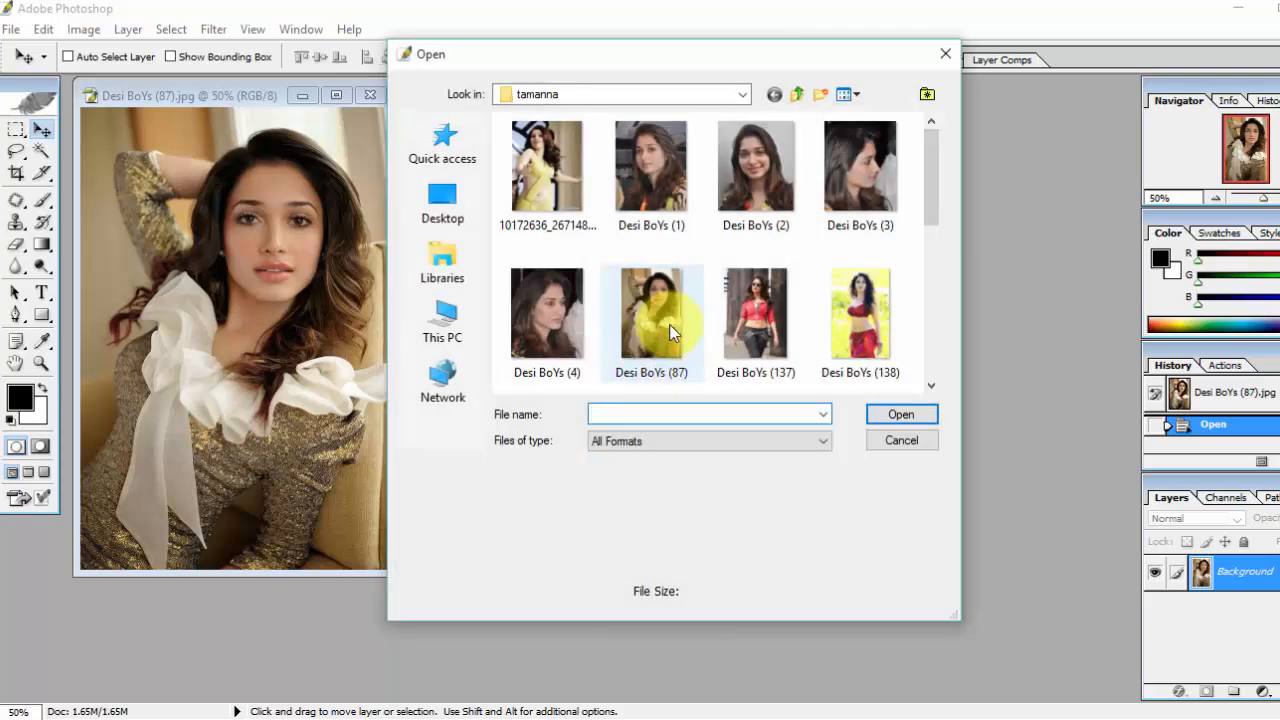
{"action": "left_click", "coordinate": [796, 94]}
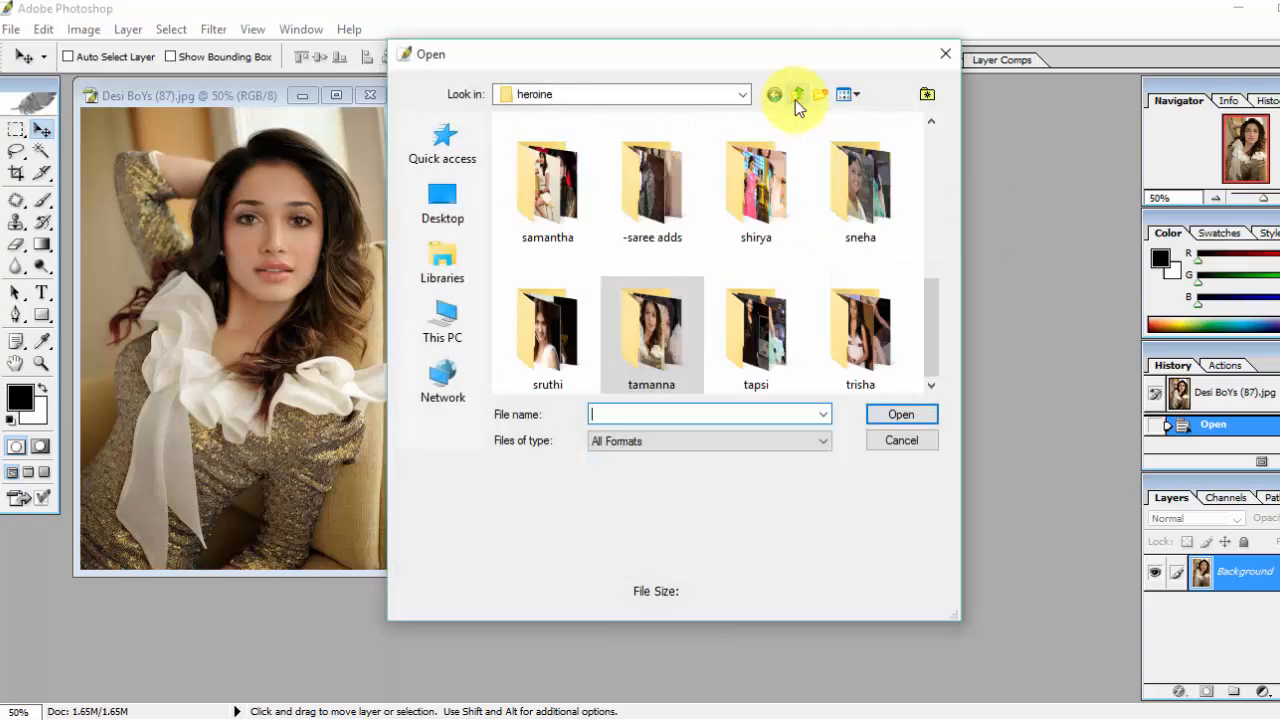
{"action": "left_click", "coordinate": [796, 94]}
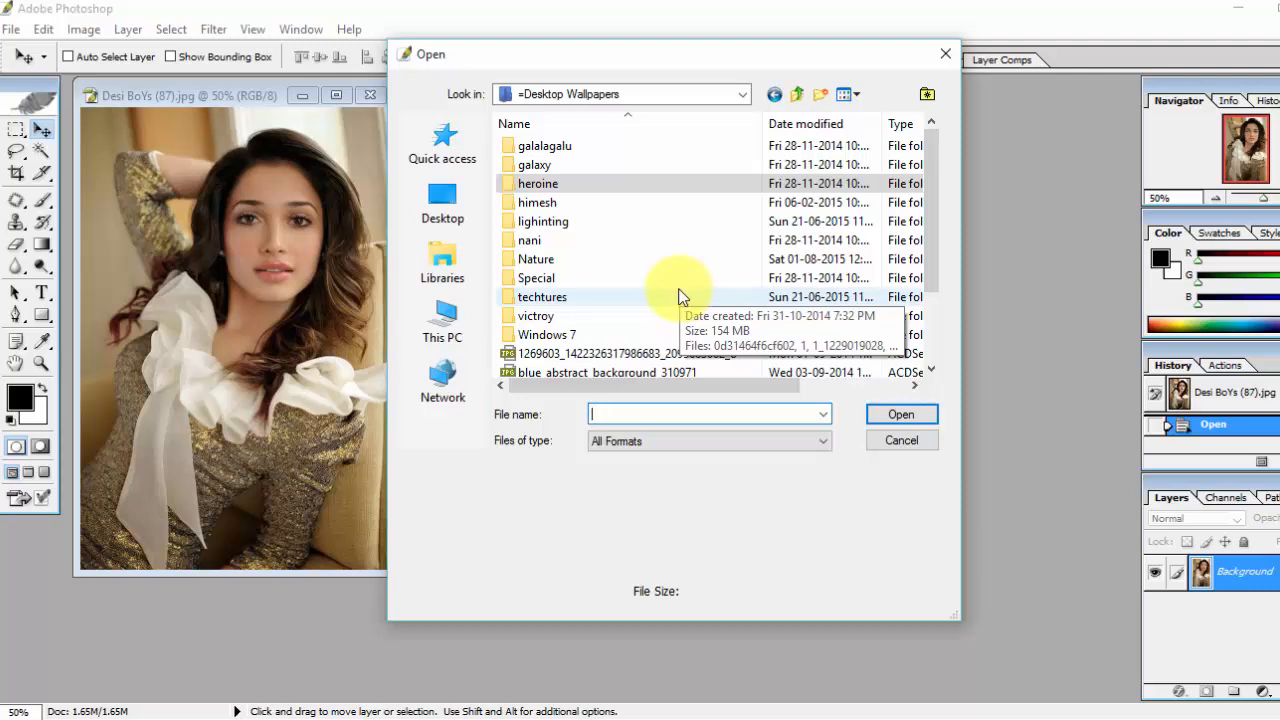
{"action": "left_click", "coordinate": [591, 243]}
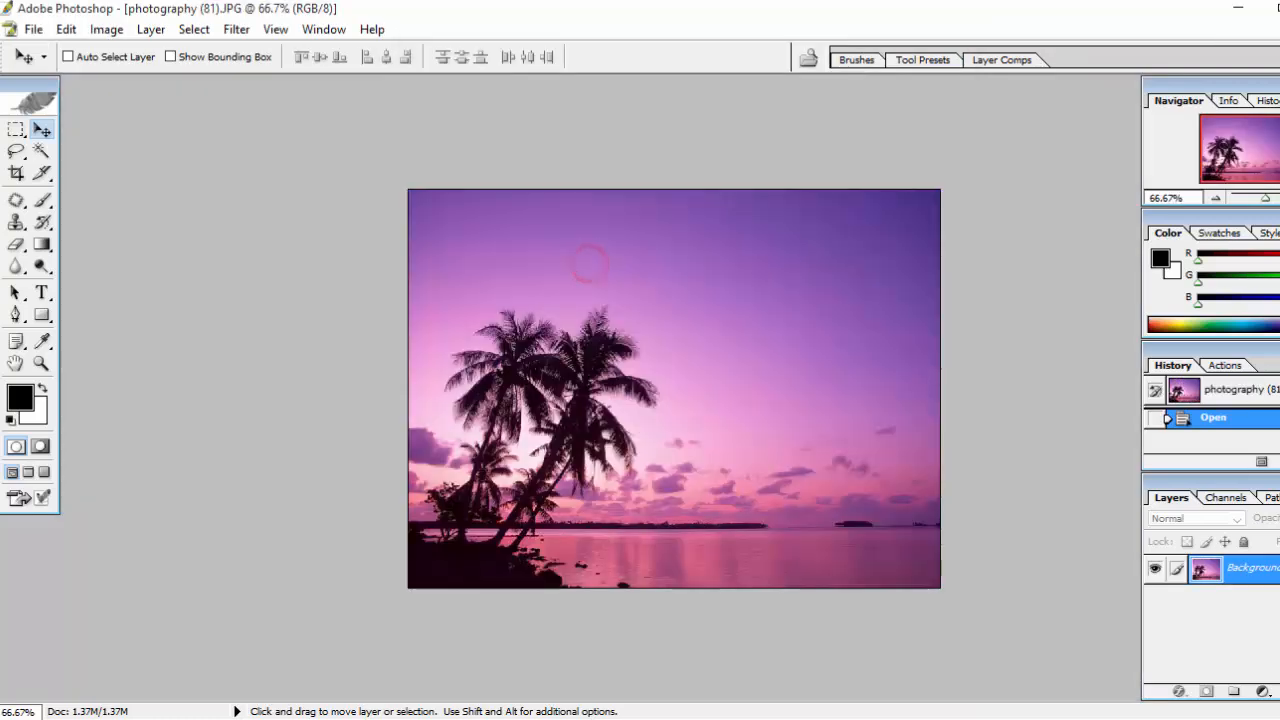
Arrange the two images as floating windows and copy the portrait into the sunset image as a new layer.
{"action": "left_click", "coordinate": [1266, 30]}
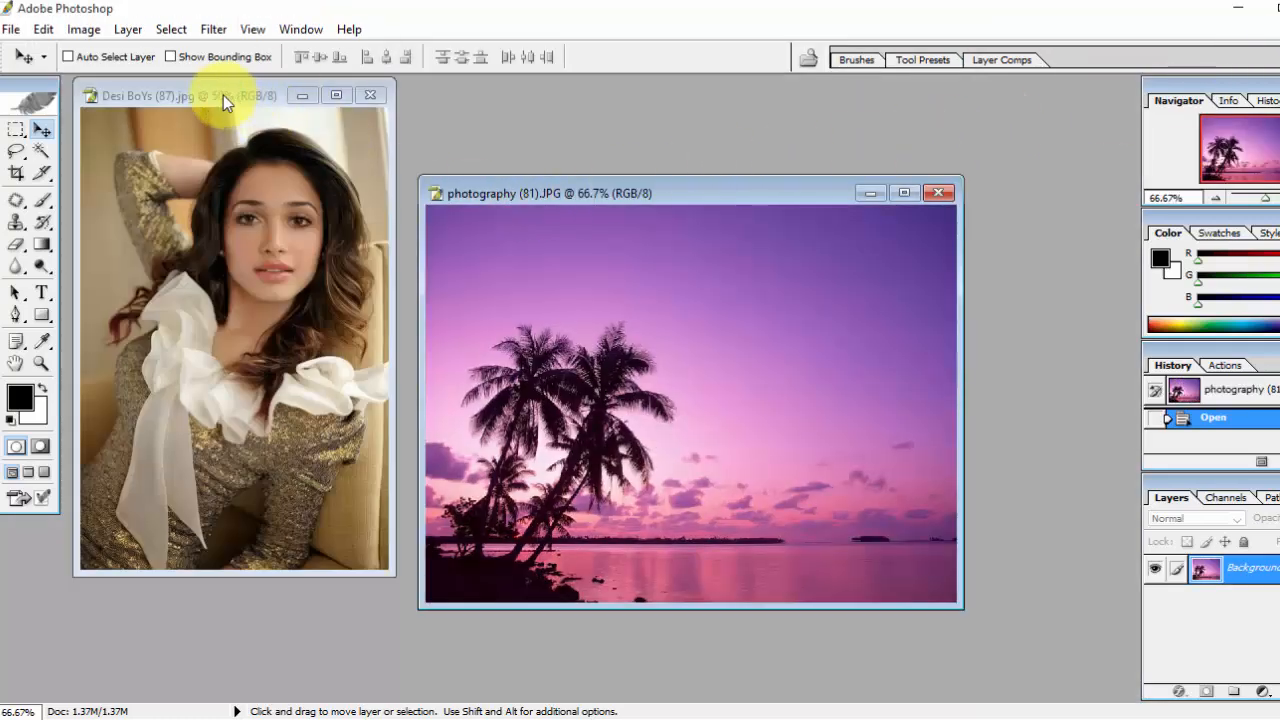
{"action": "left_click_drag", "start_coordinate": [223, 95], "coordinate": [235, 114]}
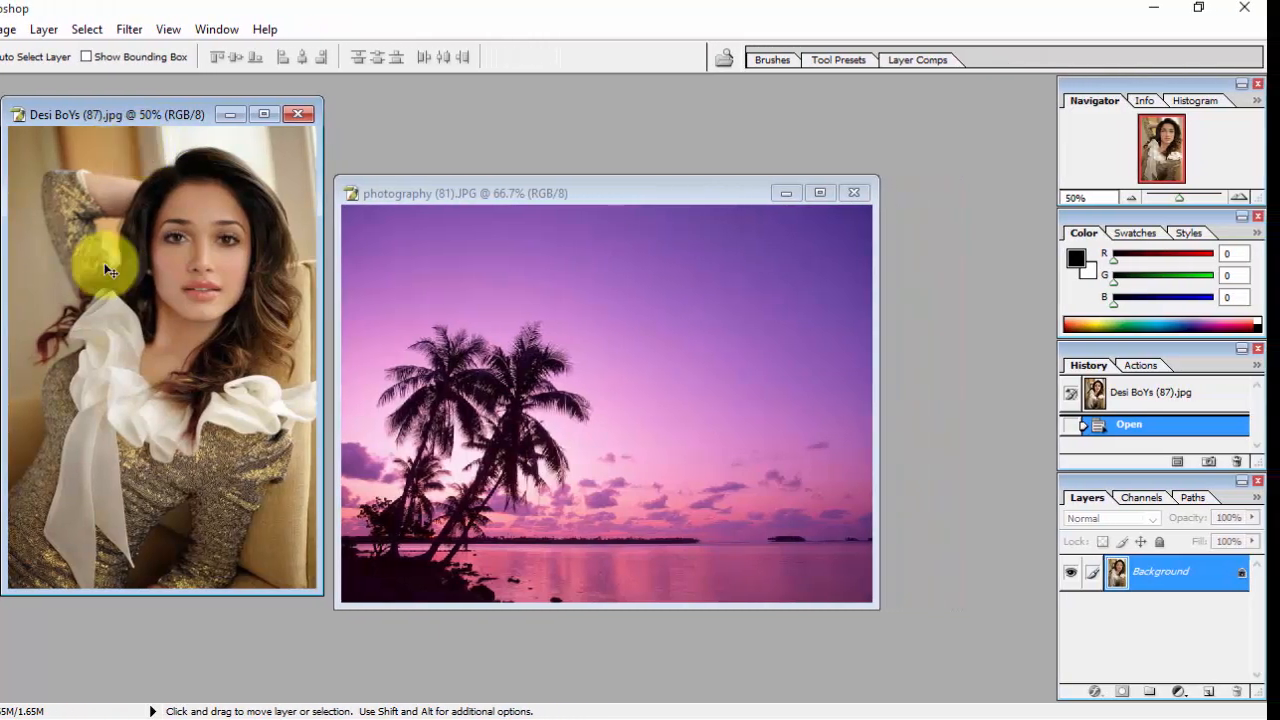
{"action": "left_click_drag", "start_coordinate": [199, 357], "coordinate": [670, 414]}
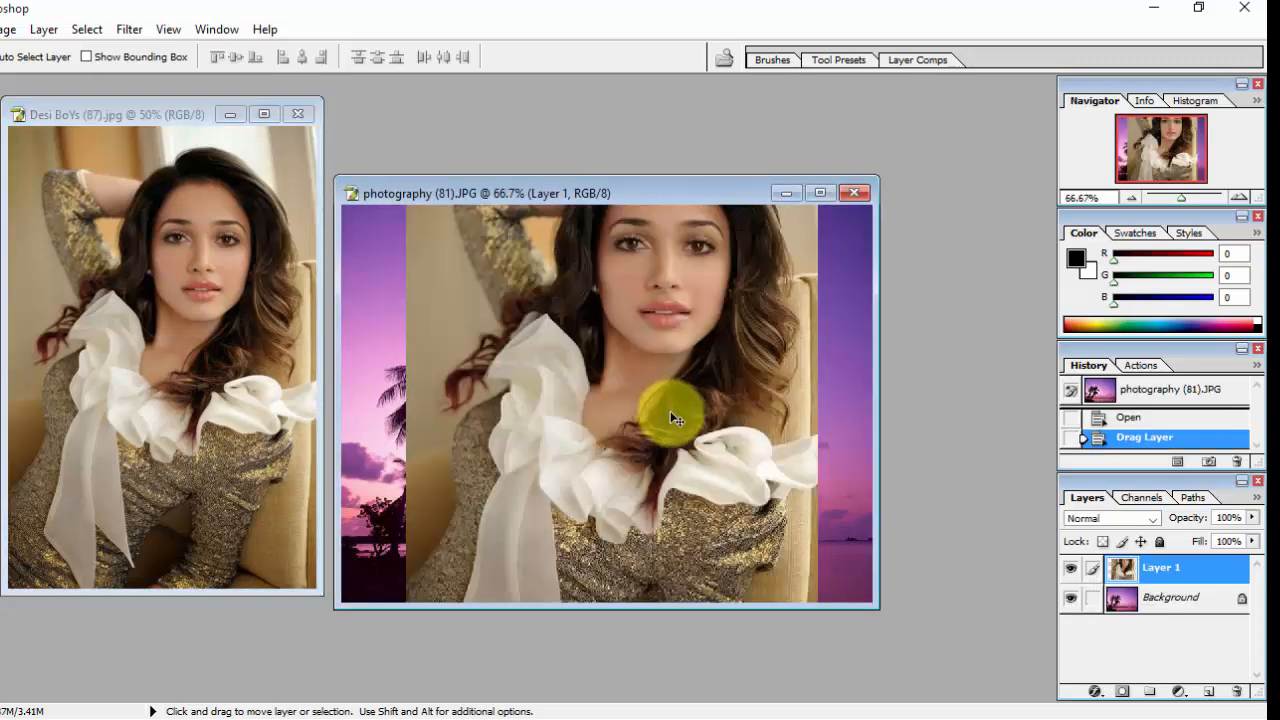
Maximize the sunset image, then use Free Transform to scale the portrait down proportionally and place it on the right of the scene.
{"action": "left_click", "coordinate": [820, 193]}
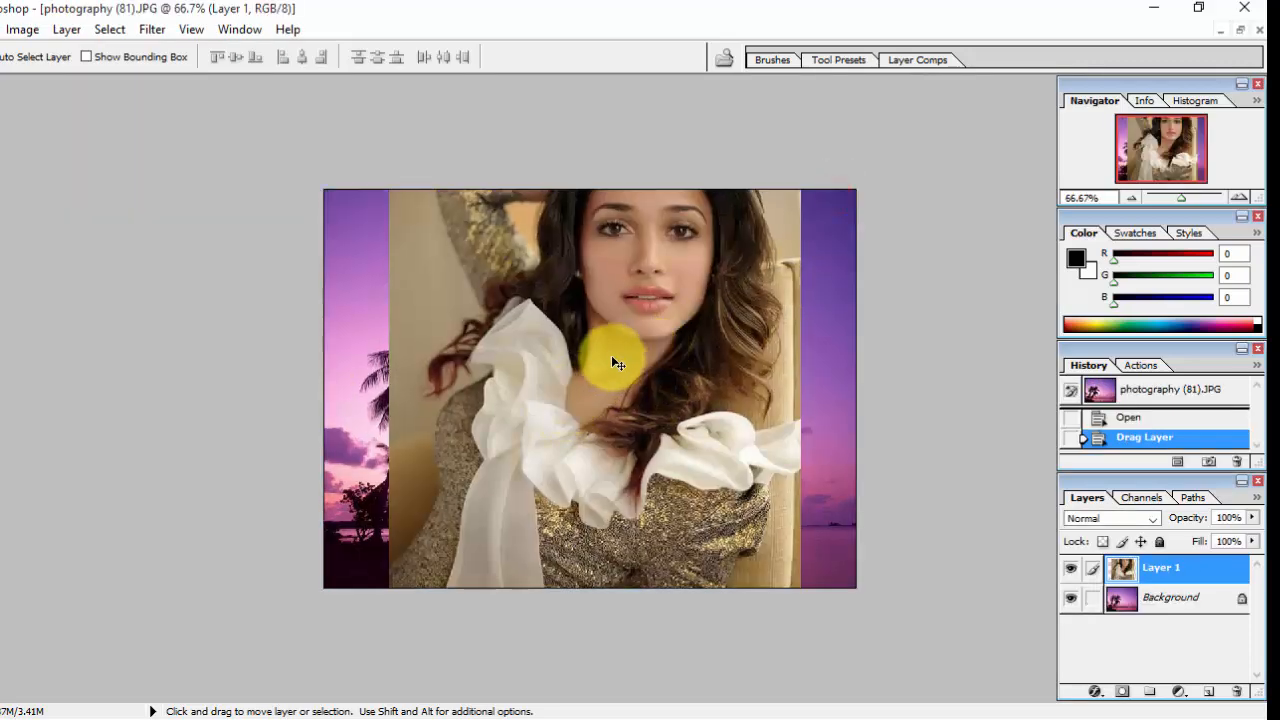
{"action": "left_click_drag", "start_coordinate": [611, 355], "coordinate": [632, 375]}
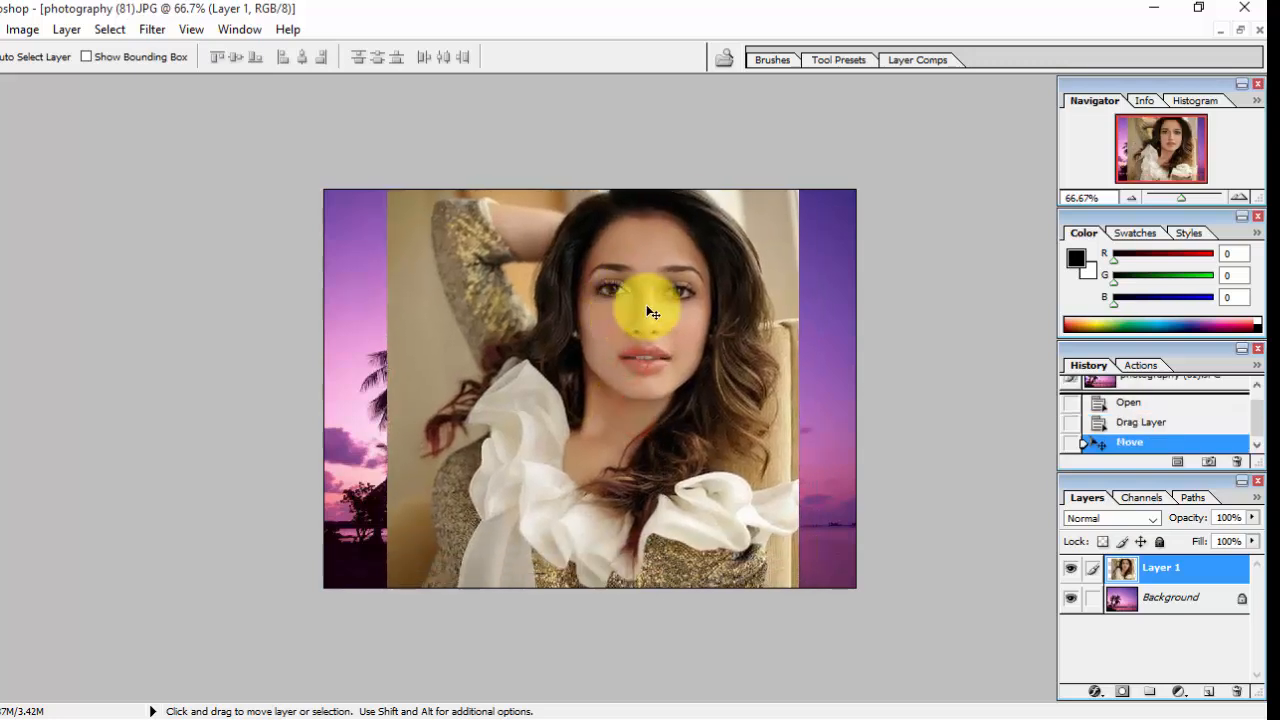
{"action": "key", "text": "ctrl+t"}
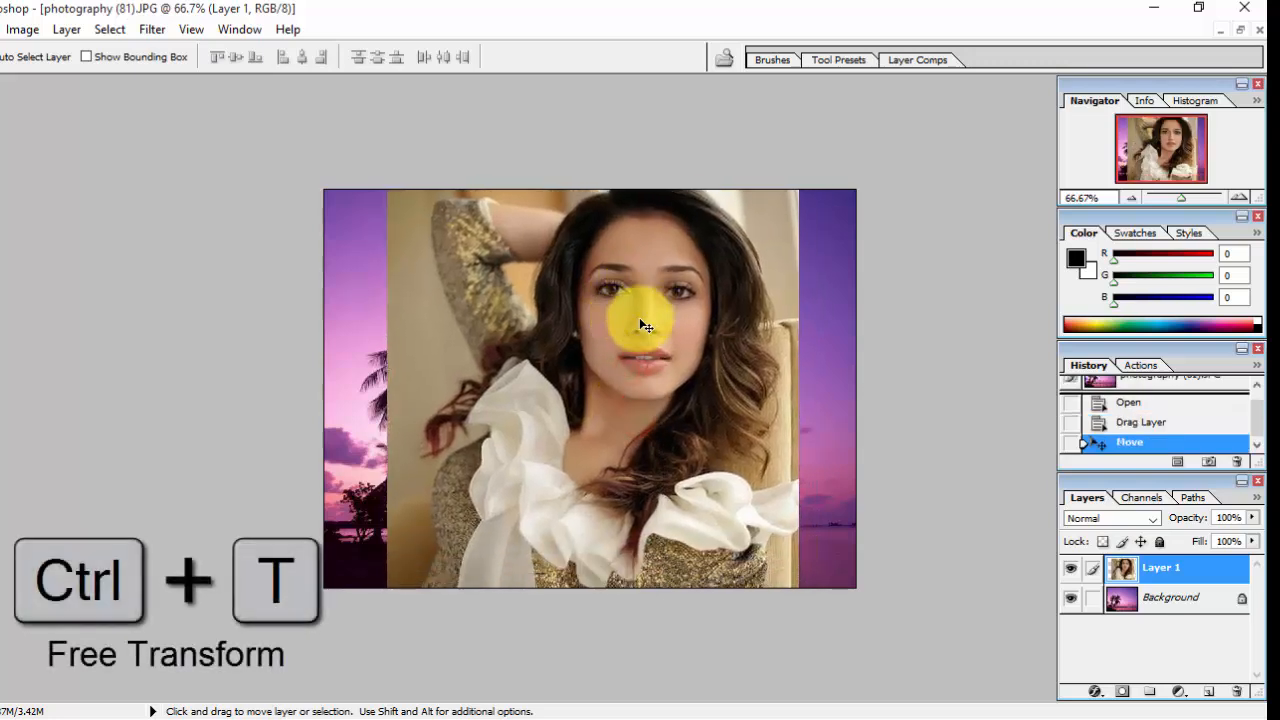
{"action": "key", "text": "ctrl+t"}
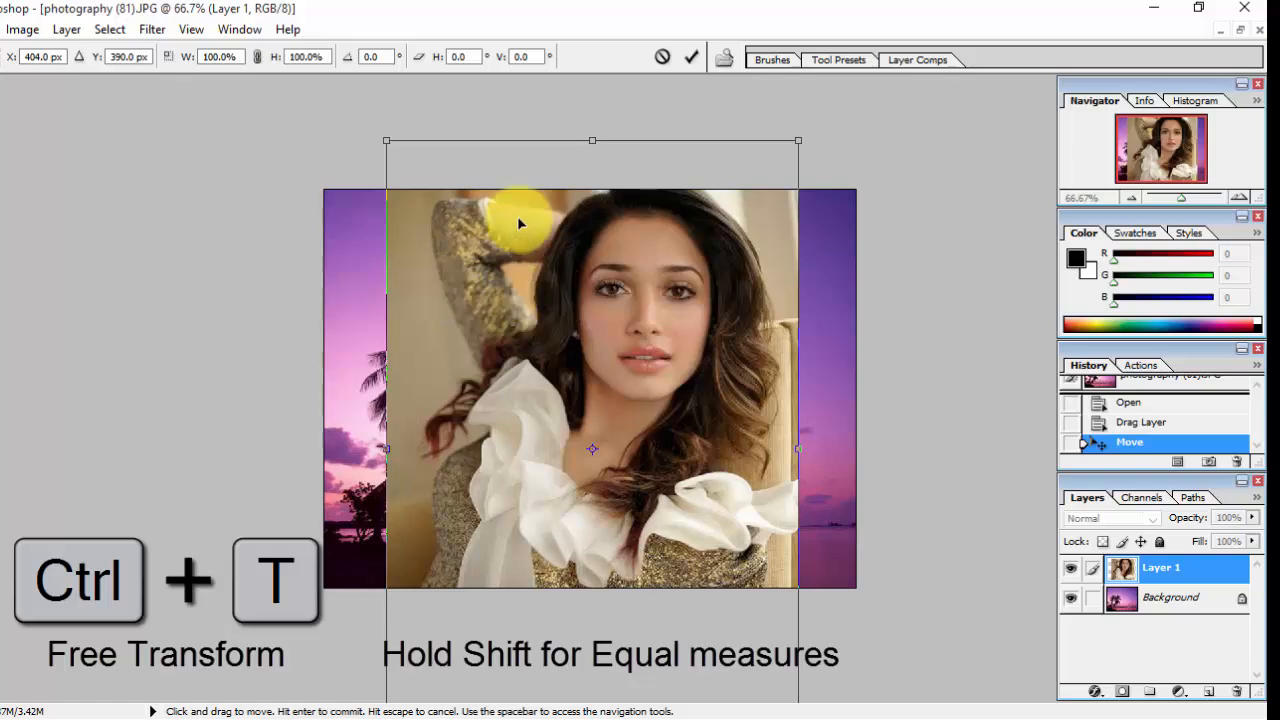
{"action": "left_click_drag", "start_coordinate": [800, 137], "coordinate": [651, 323]}
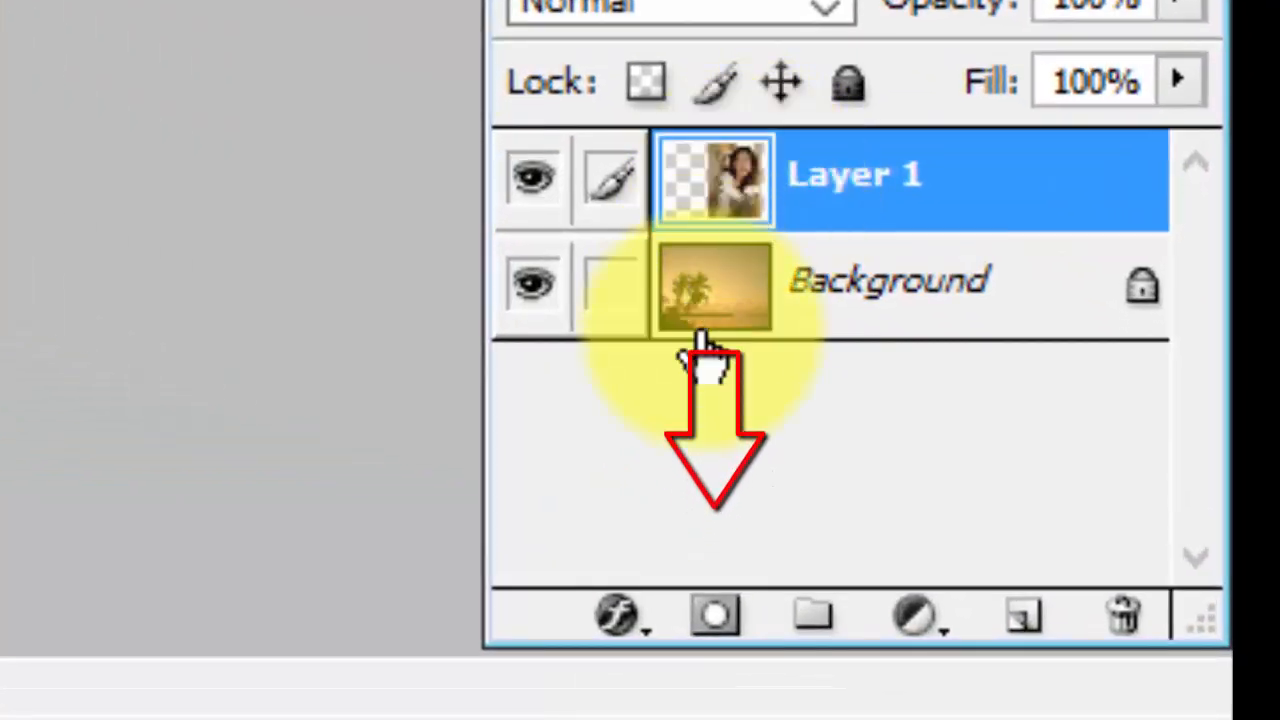
Add a layer mask to the portrait layer, target the mask, and make black the foreground colour.
{"action": "left_click", "coordinate": [716, 614]}
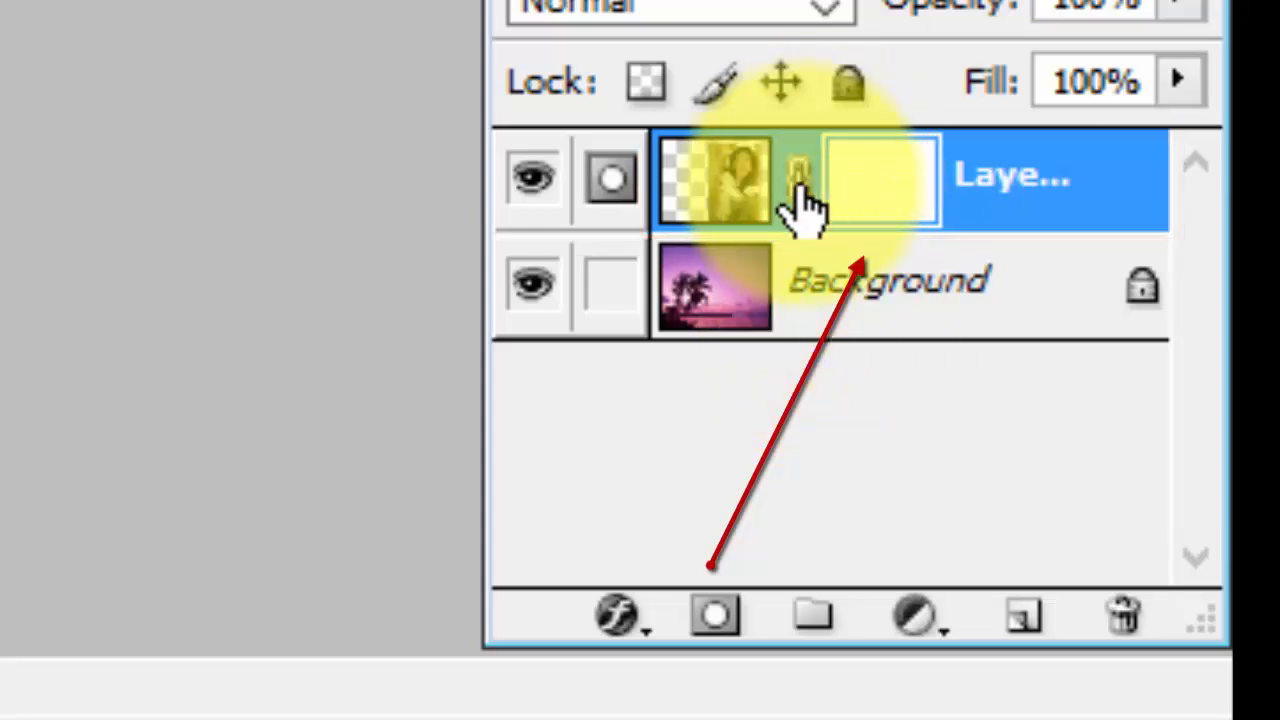
{"action": "left_click", "coordinate": [860, 192]}
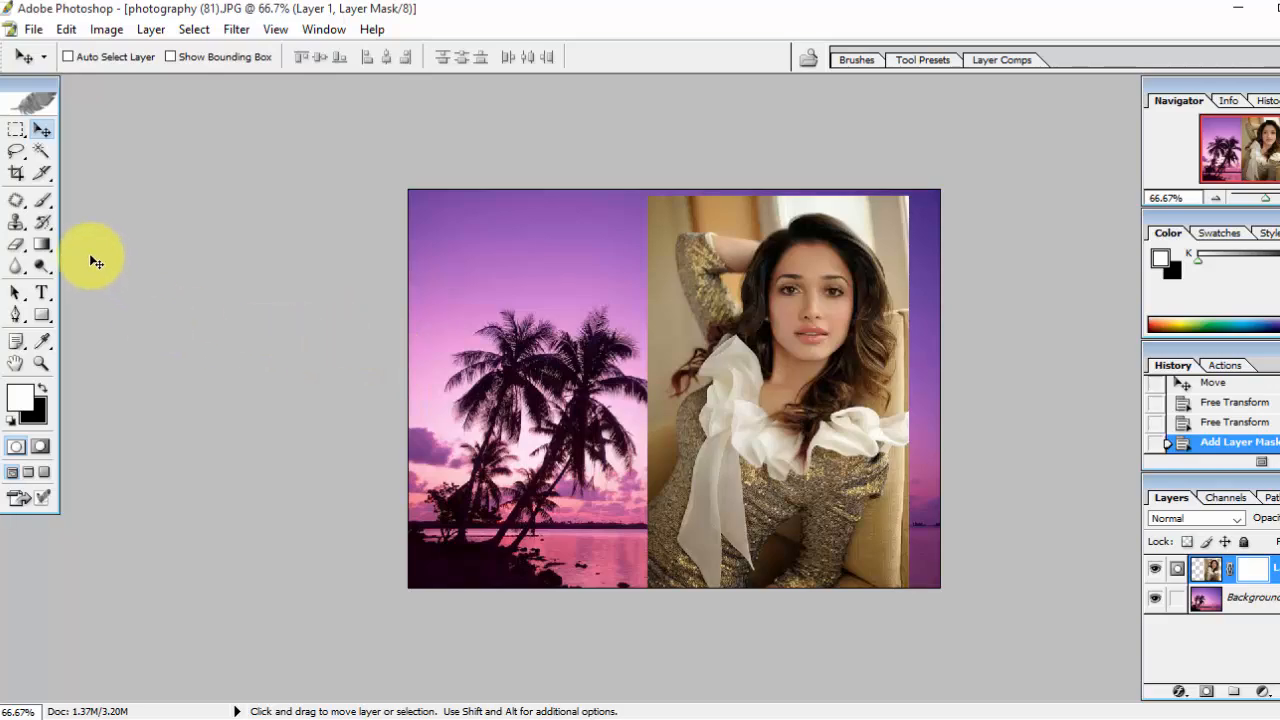
{"action": "double_click", "coordinate": [15, 363]}
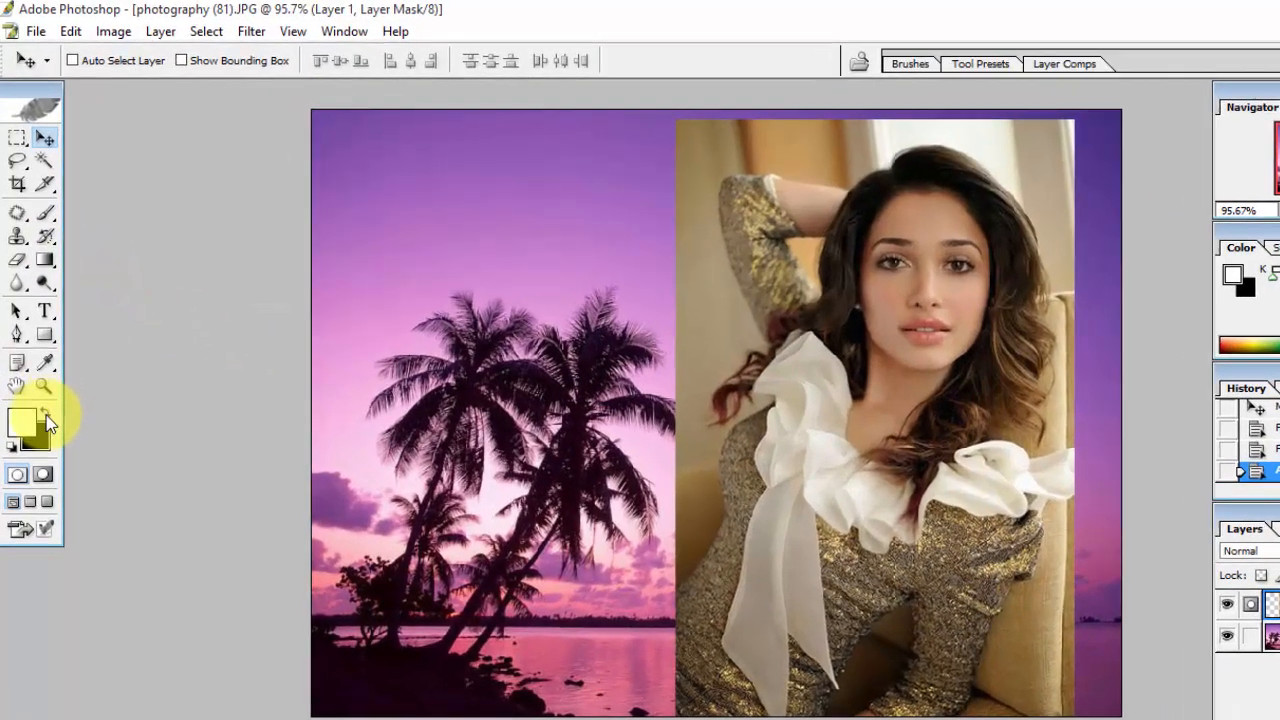
{"action": "left_click", "coordinate": [43, 400]}
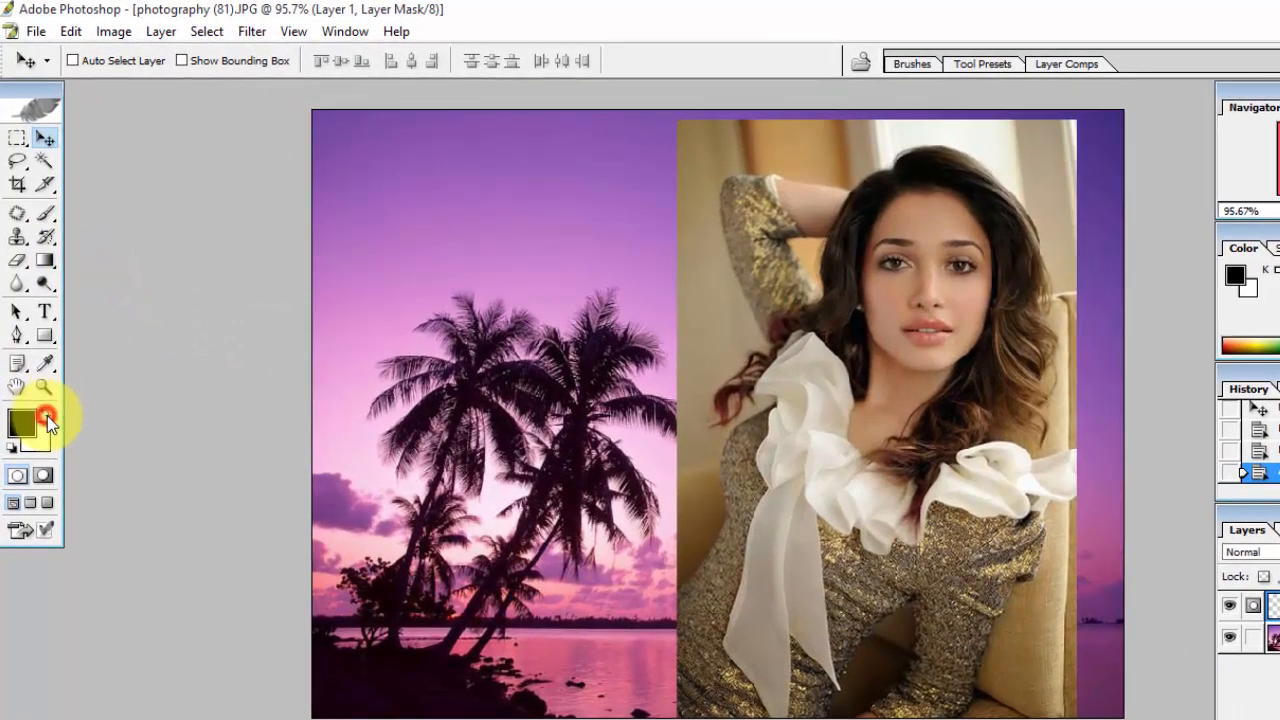
Activate the Brush tool with a soft tip of 110 px diameter and 0% hardness.
{"action": "left_click", "coordinate": [43, 205]}
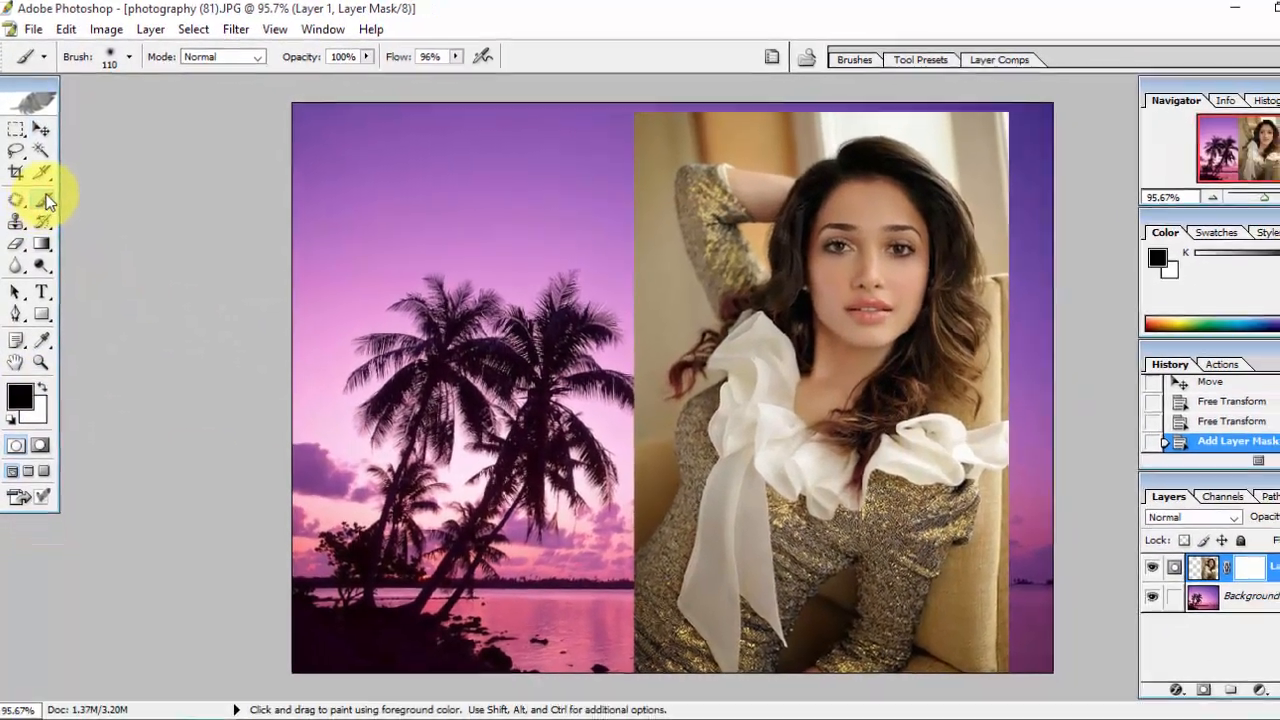
{"action": "right_click", "coordinate": [596, 265]}
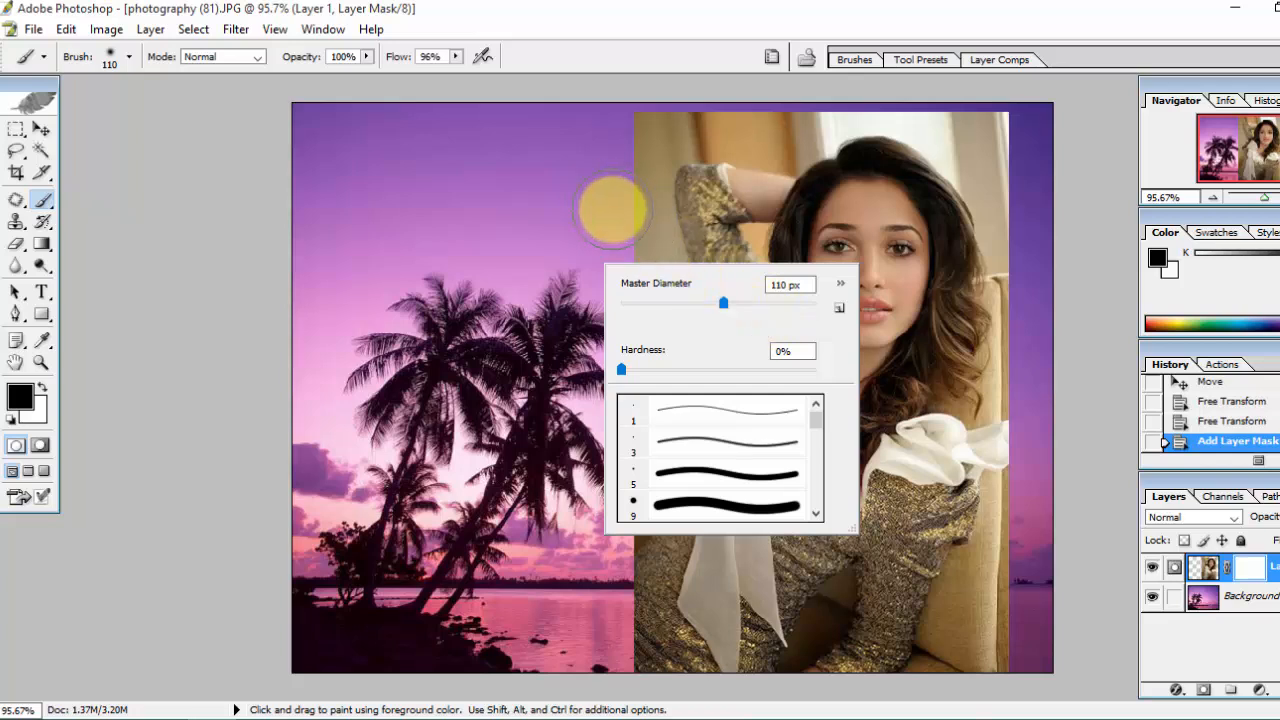
{"action": "left_click", "coordinate": [572, 203]}
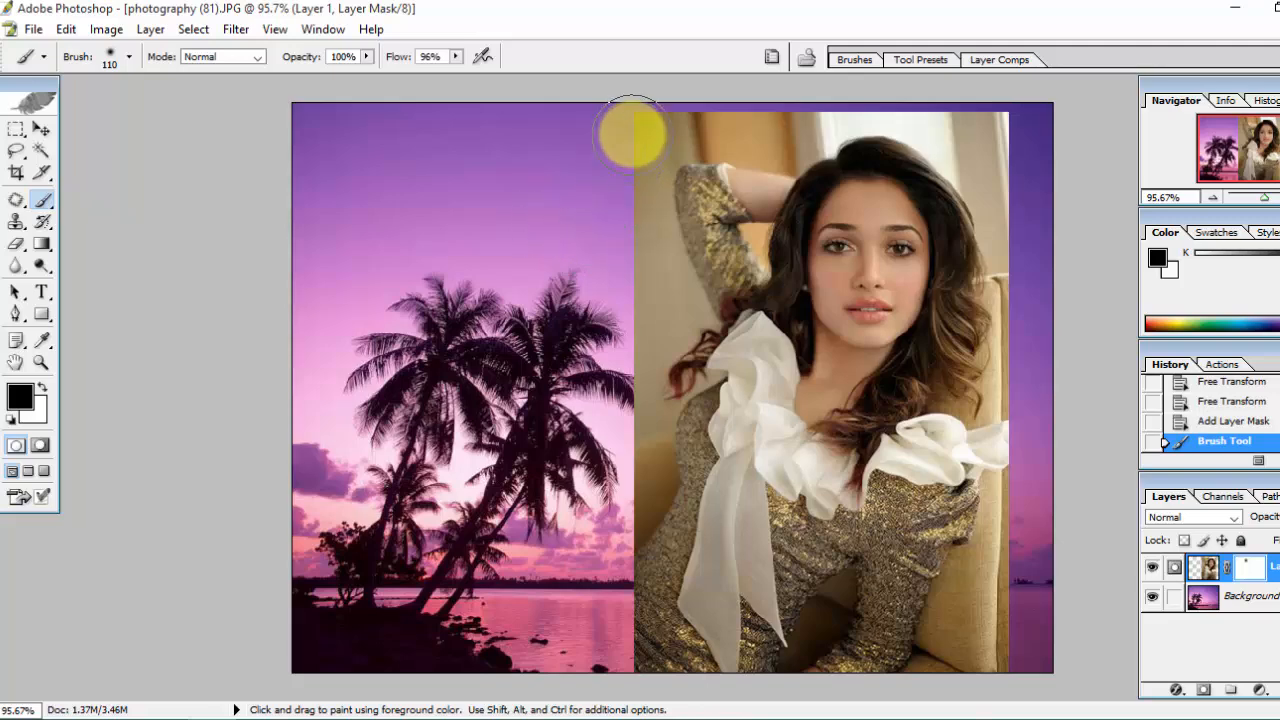
Paint black on the layer mask down the portrait's full left edge to blend it into the sunset.
{"action": "left_click", "coordinate": [655, 158]}
{"action": "left_click", "coordinate": [663, 171]}
{"action": "mouse_move", "coordinate": [655, 174]}
{"action": "left_mouse_down"}
{"action": "mouse_move", "coordinate": [655, 244]}
{"action": "mouse_move", "coordinate": [590, 262]}
{"action": "left_mouse_up"}
{"action": "left_click_drag", "start_coordinate": [594, 274], "coordinate": [600, 398]}
{"action": "left_click_drag", "start_coordinate": [594, 405], "coordinate": [594, 484]}
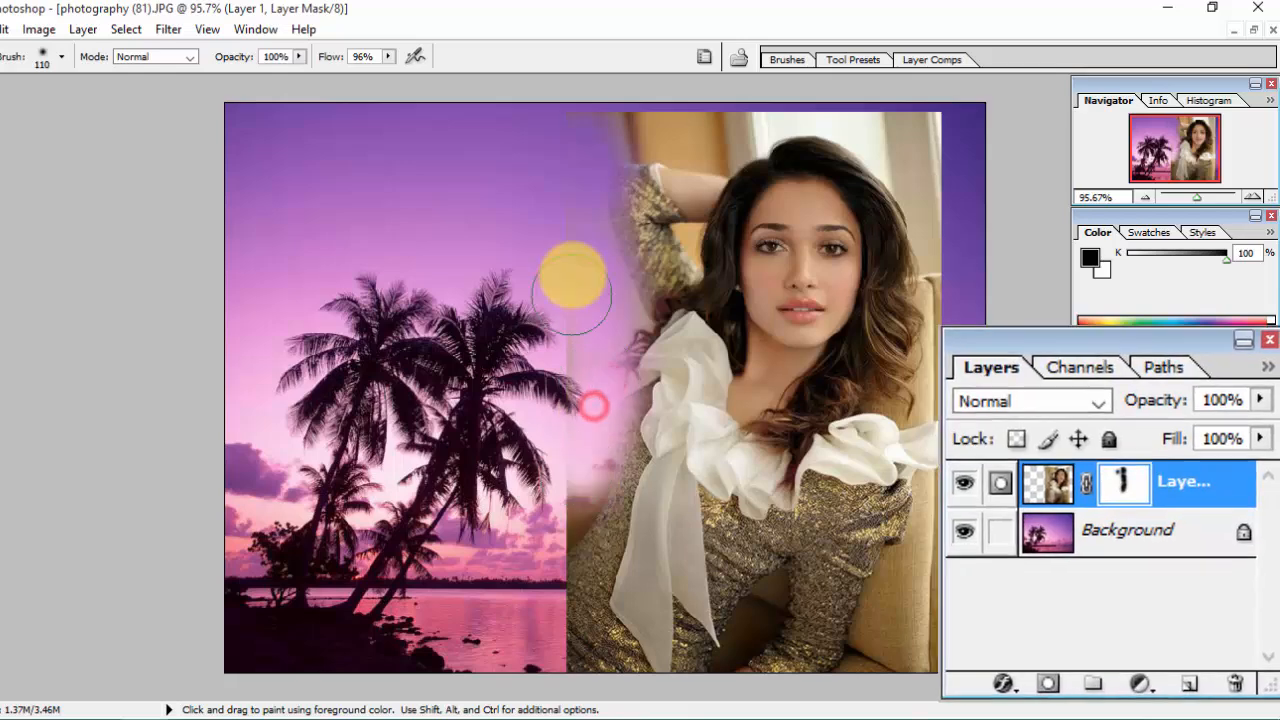
{"action": "left_click_drag", "start_coordinate": [572, 273], "coordinate": [566, 352]}
{"action": "left_click_drag", "start_coordinate": [564, 370], "coordinate": [551, 414]}
{"action": "left_click", "coordinate": [547, 426]}
{"action": "left_click_drag", "start_coordinate": [557, 174], "coordinate": [562, 247]}
{"action": "left_click_drag", "start_coordinate": [563, 260], "coordinate": [555, 432]}
{"action": "left_click_drag", "start_coordinate": [559, 517], "coordinate": [557, 528]}
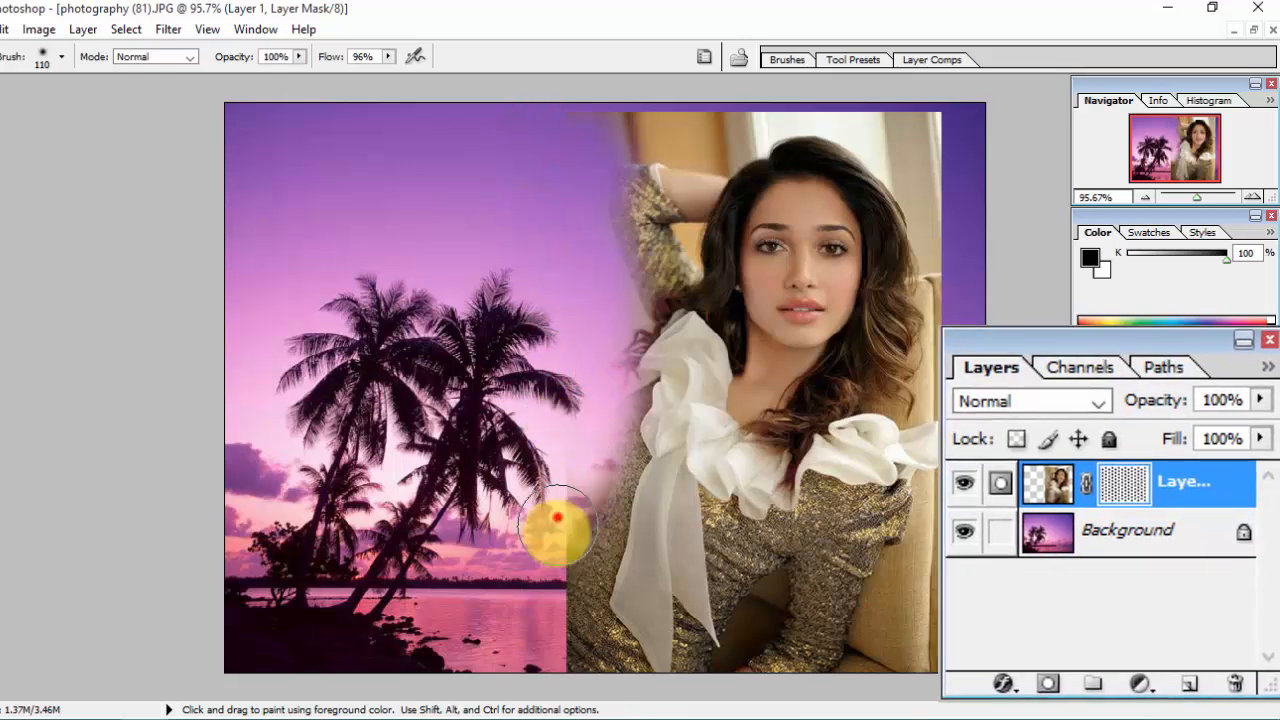
{"action": "left_click", "coordinate": [580, 439]}
{"action": "mouse_move", "coordinate": [583, 431]}
{"action": "left_mouse_down"}
{"action": "mouse_move", "coordinate": [568, 475]}
{"action": "mouse_move", "coordinate": [561, 456]}
{"action": "mouse_move", "coordinate": [566, 504]}
{"action": "left_mouse_up"}
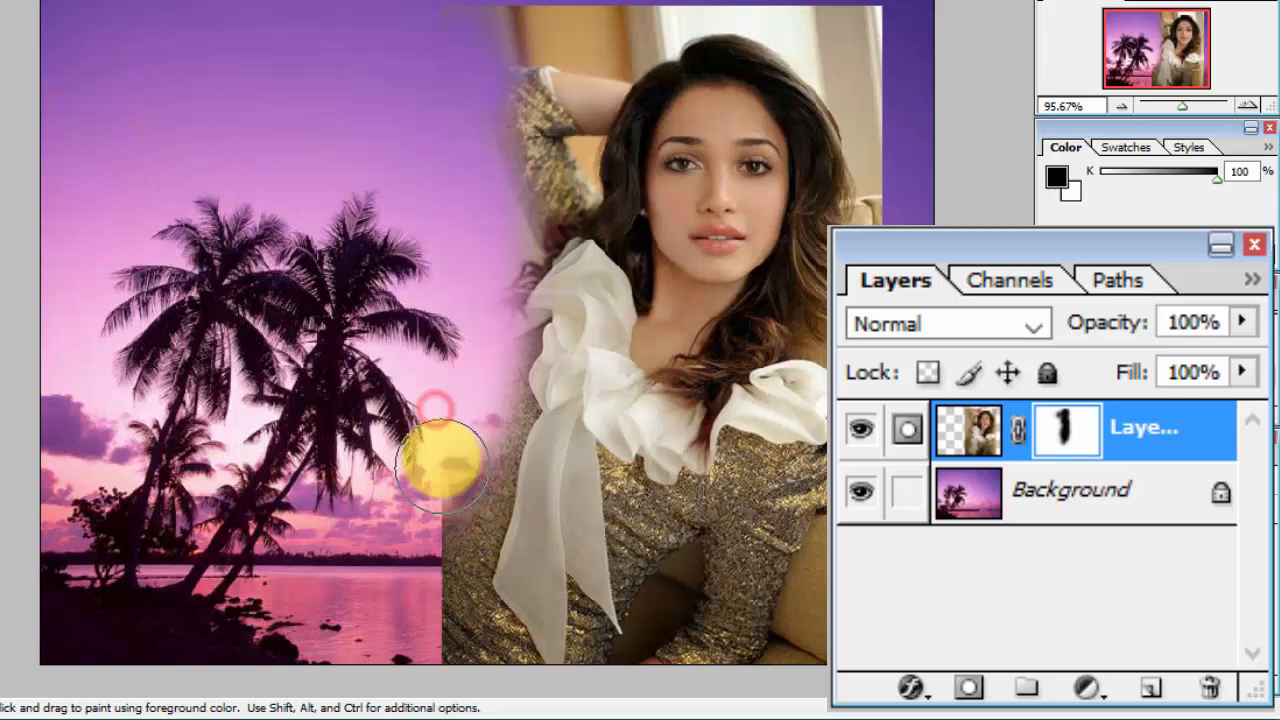
{"action": "left_click_drag", "start_coordinate": [437, 463], "coordinate": [398, 658]}
{"action": "left_click_drag", "start_coordinate": [396, 682], "coordinate": [411, 634]}
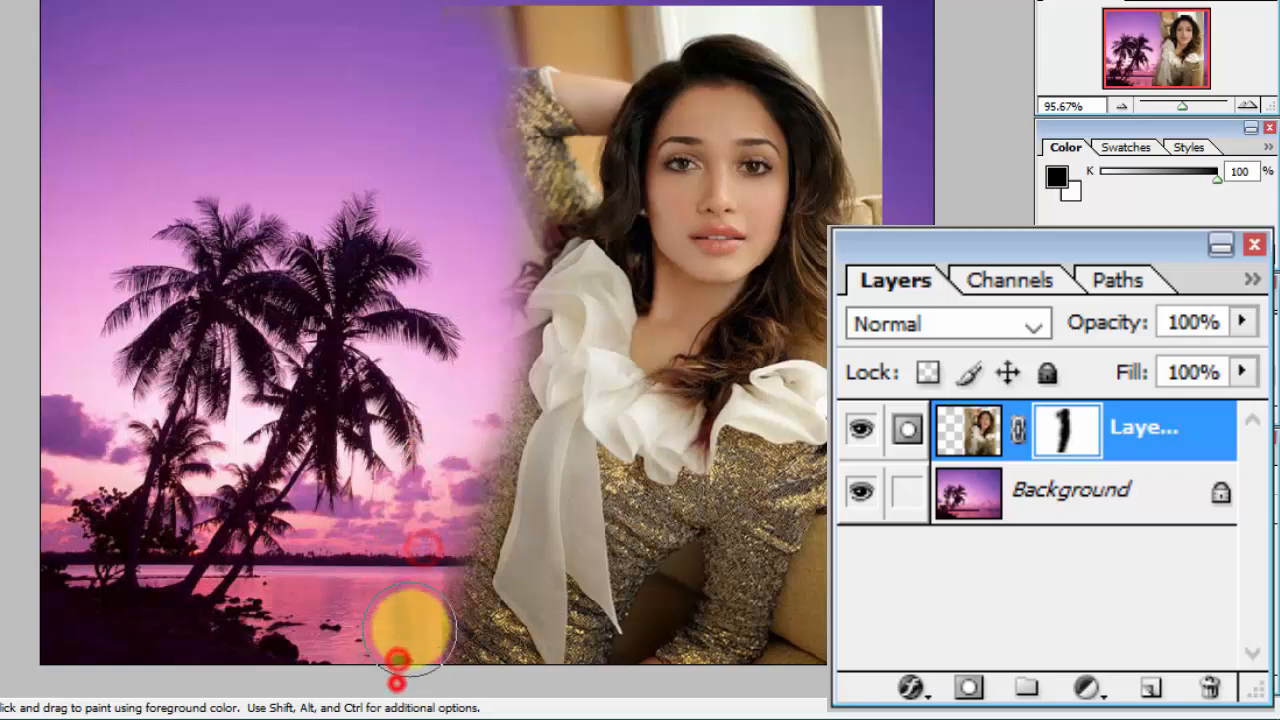
{"action": "mouse_move", "coordinate": [425, 572]}
{"action": "left_mouse_down"}
{"action": "mouse_move", "coordinate": [430, 618]}
{"action": "mouse_move", "coordinate": [408, 662]}
{"action": "left_mouse_up"}
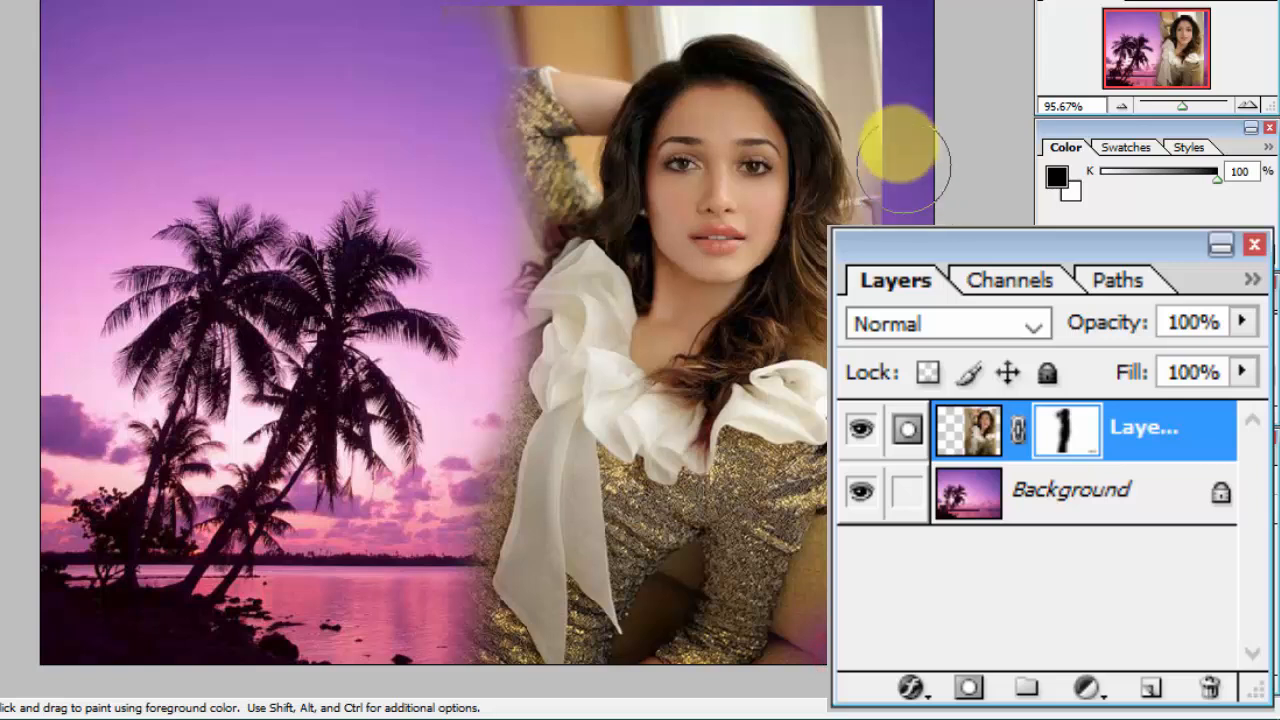
Mask out the portrait's right edge, its lower part over the water, and most of its top edge with black.
{"action": "mouse_move", "coordinate": [900, 143]}
{"action": "left_mouse_down"}
{"action": "mouse_move", "coordinate": [809, 508]}
{"action": "mouse_move", "coordinate": [815, 595]}
{"action": "mouse_move", "coordinate": [775, 670]}
{"action": "left_mouse_up"}
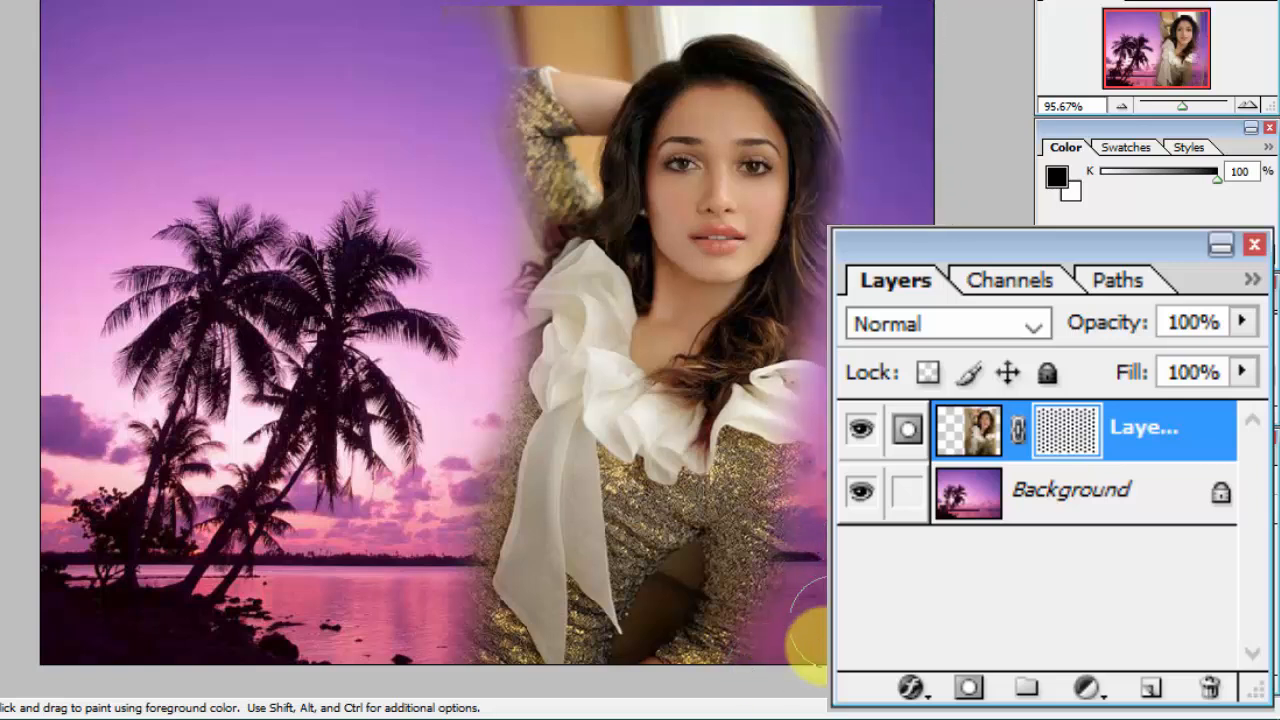
{"action": "mouse_move", "coordinate": [535, 652]}
{"action": "left_mouse_down"}
{"action": "mouse_move", "coordinate": [788, 620]}
{"action": "mouse_move", "coordinate": [411, 592]}
{"action": "left_mouse_up"}
{"action": "mouse_move", "coordinate": [409, 591]}
{"action": "left_mouse_down"}
{"action": "mouse_move", "coordinate": [824, 584]}
{"action": "mouse_move", "coordinate": [581, 627]}
{"action": "mouse_move", "coordinate": [751, 588]}
{"action": "mouse_move", "coordinate": [617, 617]}
{"action": "left_mouse_up"}
{"action": "left_click", "coordinate": [750, 588]}
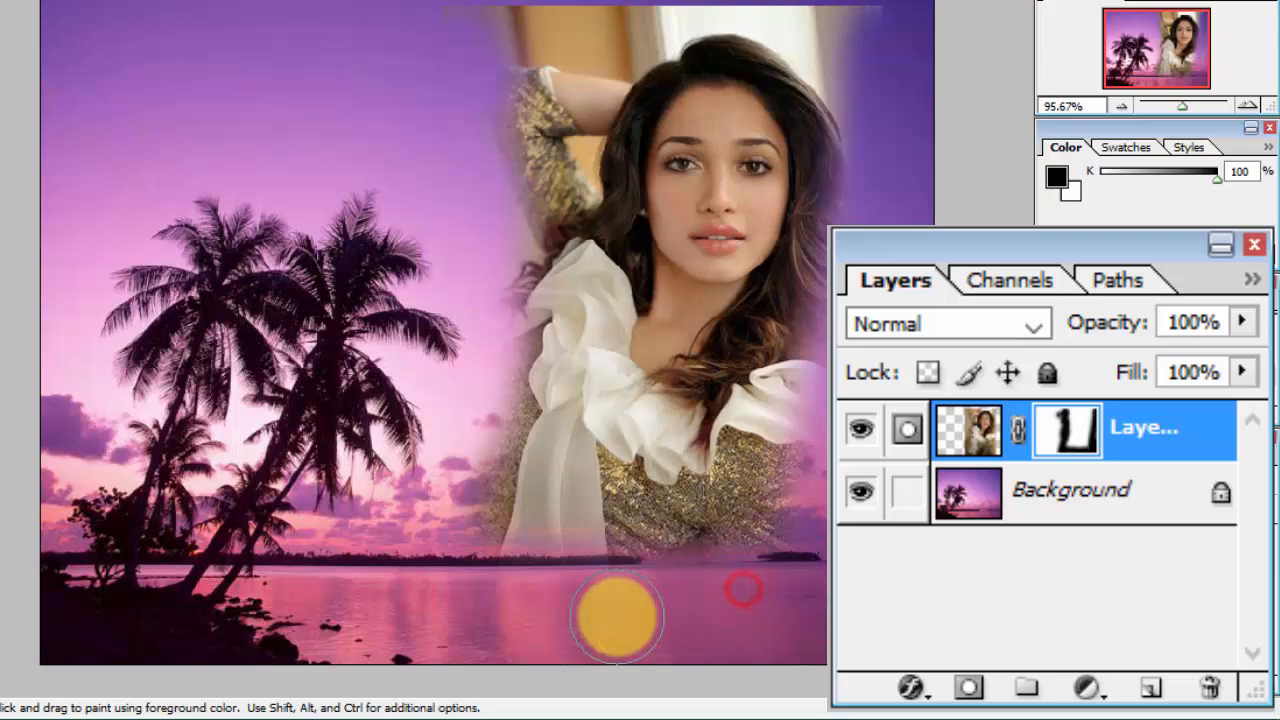
{"action": "left_click_drag", "start_coordinate": [844, 14], "coordinate": [640, 5]}
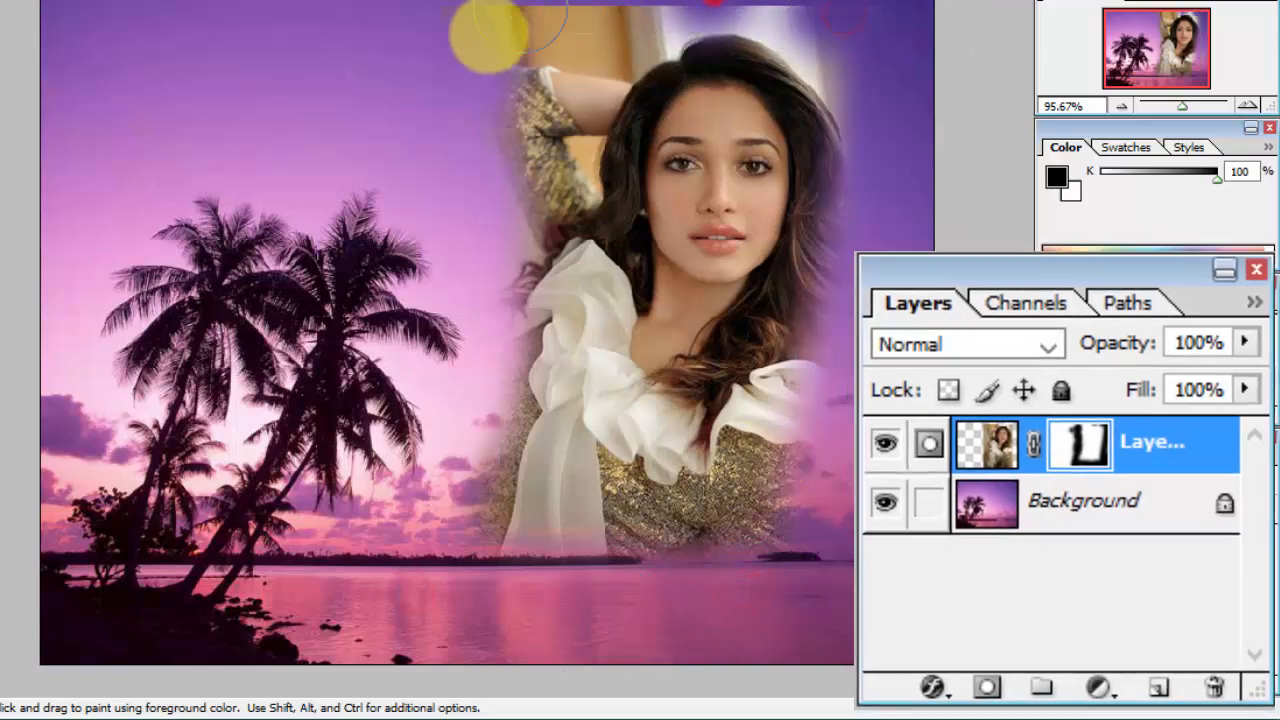
{"action": "mouse_move", "coordinate": [477, 74]}
{"action": "left_mouse_down"}
{"action": "mouse_move", "coordinate": [511, 31]}
{"action": "mouse_move", "coordinate": [608, 34]}
{"action": "mouse_move", "coordinate": [589, 32]}
{"action": "left_mouse_up"}
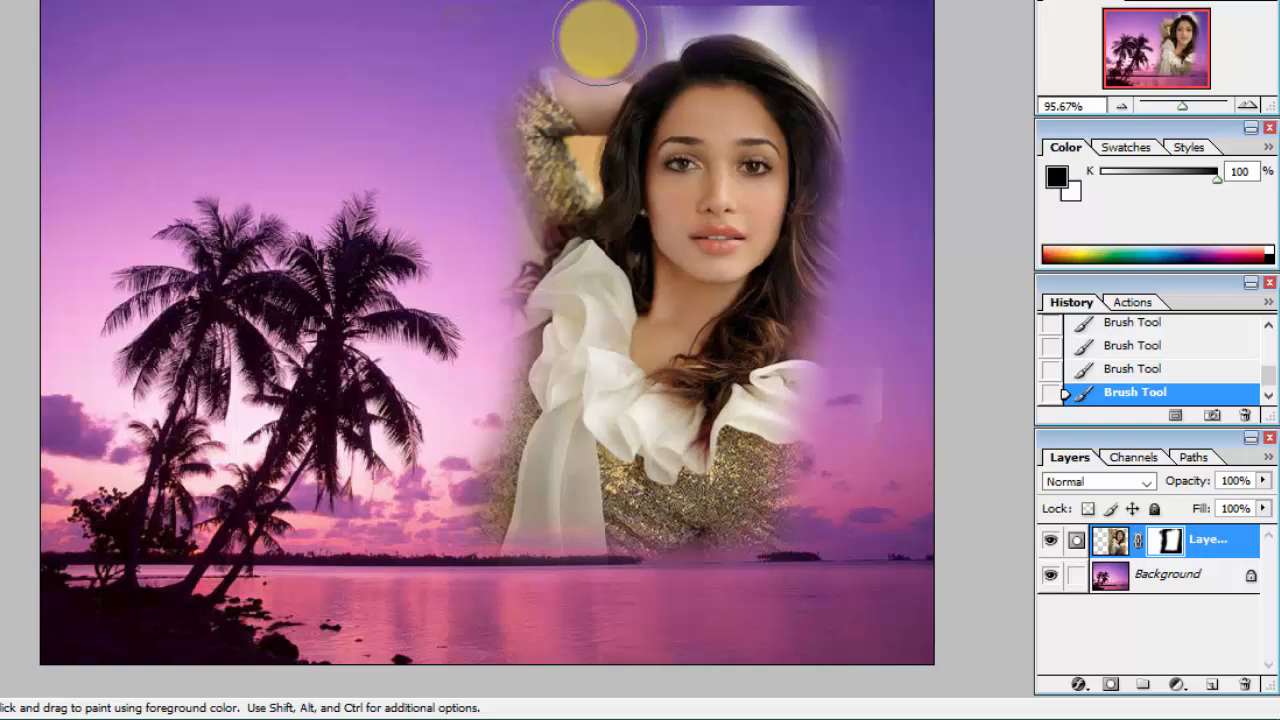
Demonstrate mask editing by painting black over part of the face, restoring it with white, and switching back to black.
{"action": "left_click_drag", "start_coordinate": [598, 40], "coordinate": [677, 180]}
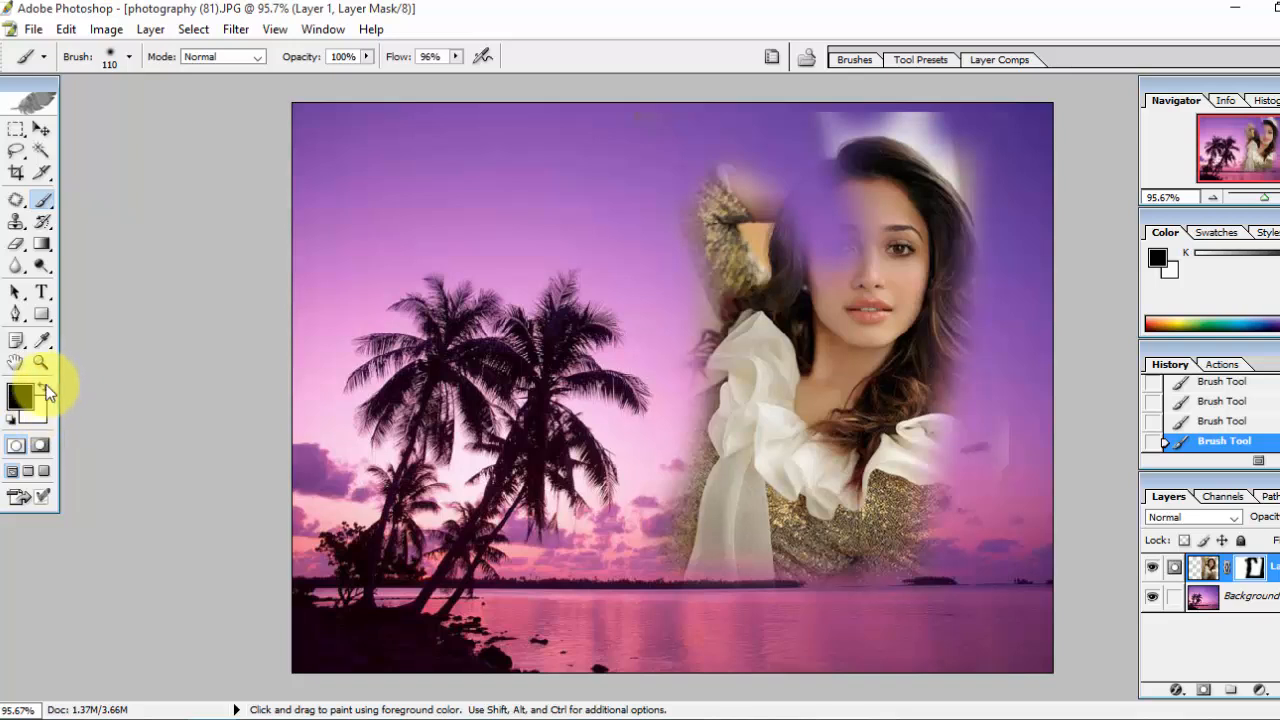
{"action": "left_click", "coordinate": [41, 388]}
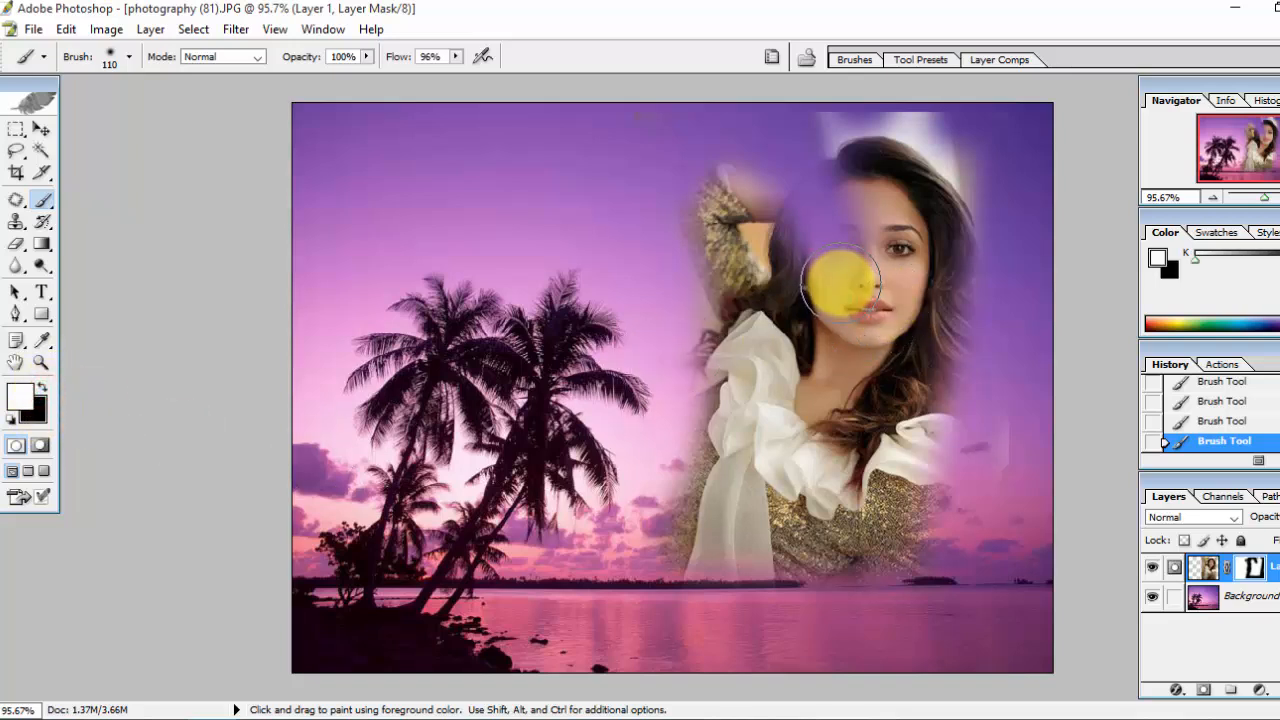
{"action": "mouse_move", "coordinate": [842, 278]}
{"action": "left_mouse_down"}
{"action": "mouse_move", "coordinate": [840, 218]}
{"action": "mouse_move", "coordinate": [816, 245]}
{"action": "mouse_move", "coordinate": [845, 200]}
{"action": "left_mouse_up"}
{"action": "left_click", "coordinate": [42, 387]}
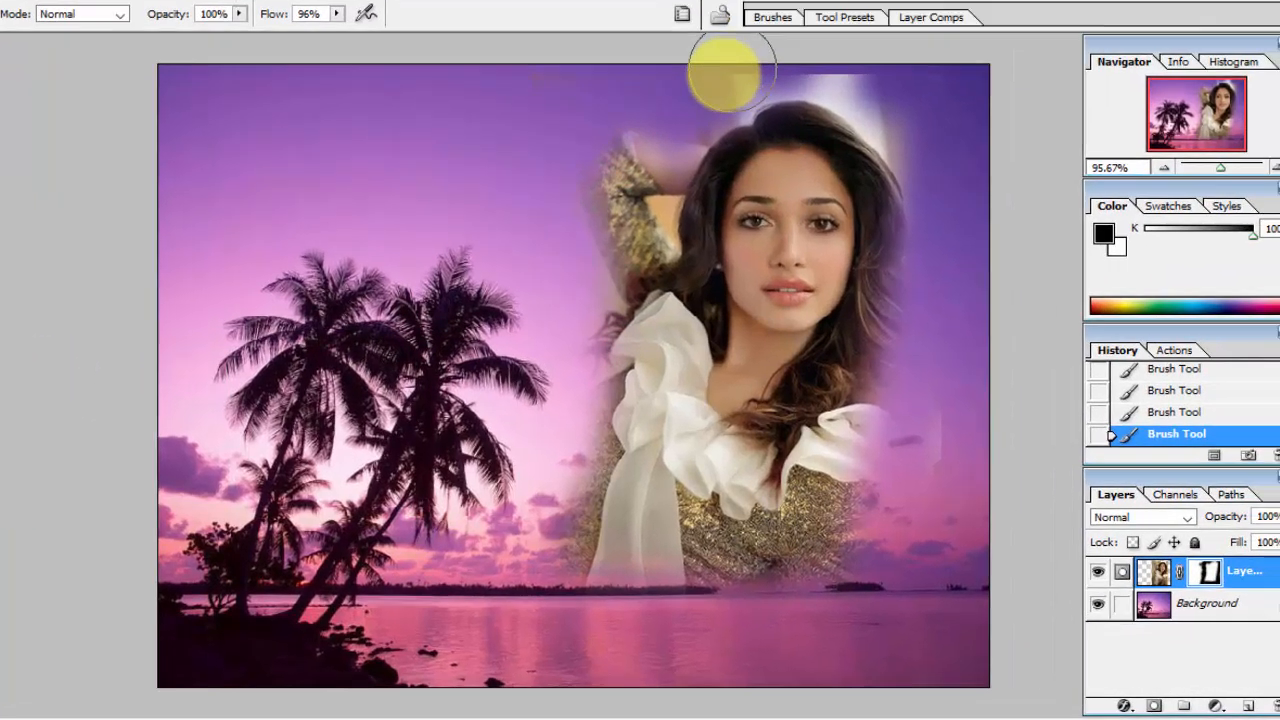
Paint black on the mask over the leftover backdrop above the head and along the right side.
{"action": "left_click_drag", "start_coordinate": [826, 110], "coordinate": [867, 108]}
{"action": "left_click_drag", "start_coordinate": [881, 108], "coordinate": [908, 112]}
{"action": "mouse_move", "coordinate": [763, 46]}
{"action": "left_mouse_down"}
{"action": "mouse_move", "coordinate": [811, 65]}
{"action": "mouse_move", "coordinate": [880, 158]}
{"action": "mouse_move", "coordinate": [900, 300]}
{"action": "mouse_move", "coordinate": [893, 410]}
{"action": "left_mouse_up"}
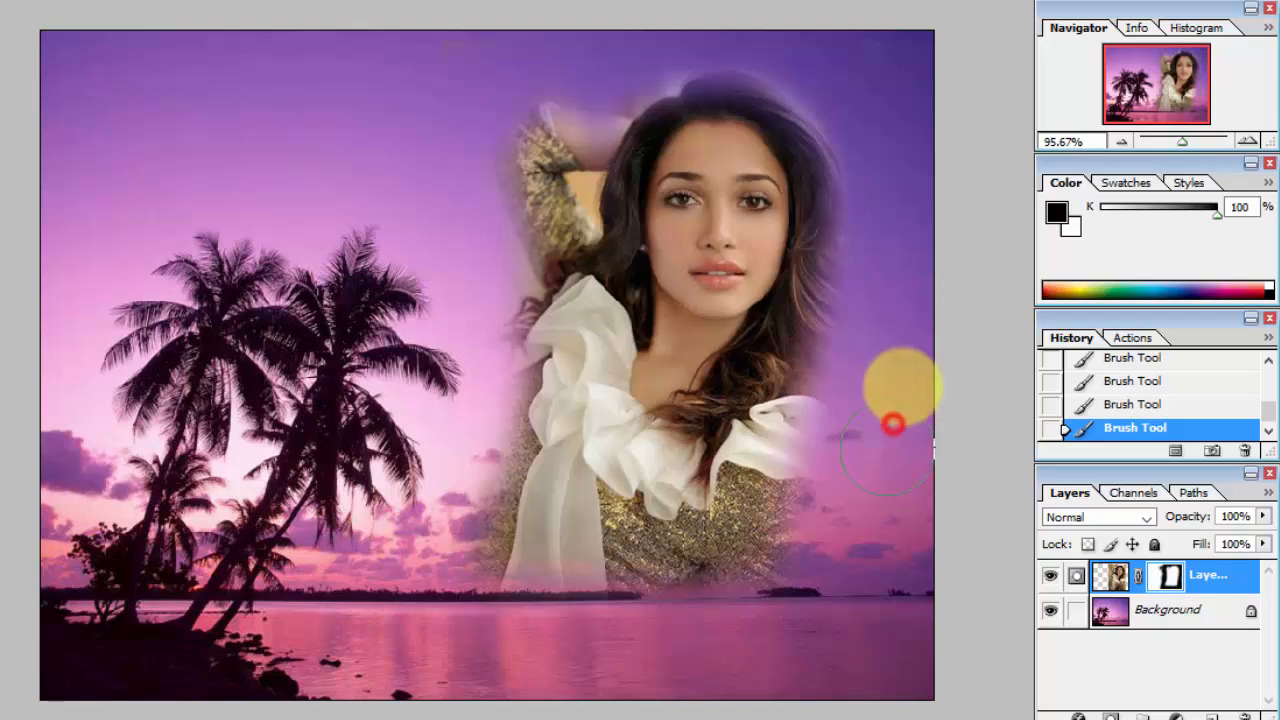
Hide the raised arm and remaining backdrop beside the hair by painting black on the layer mask.
{"action": "left_click", "coordinate": [510, 327]}
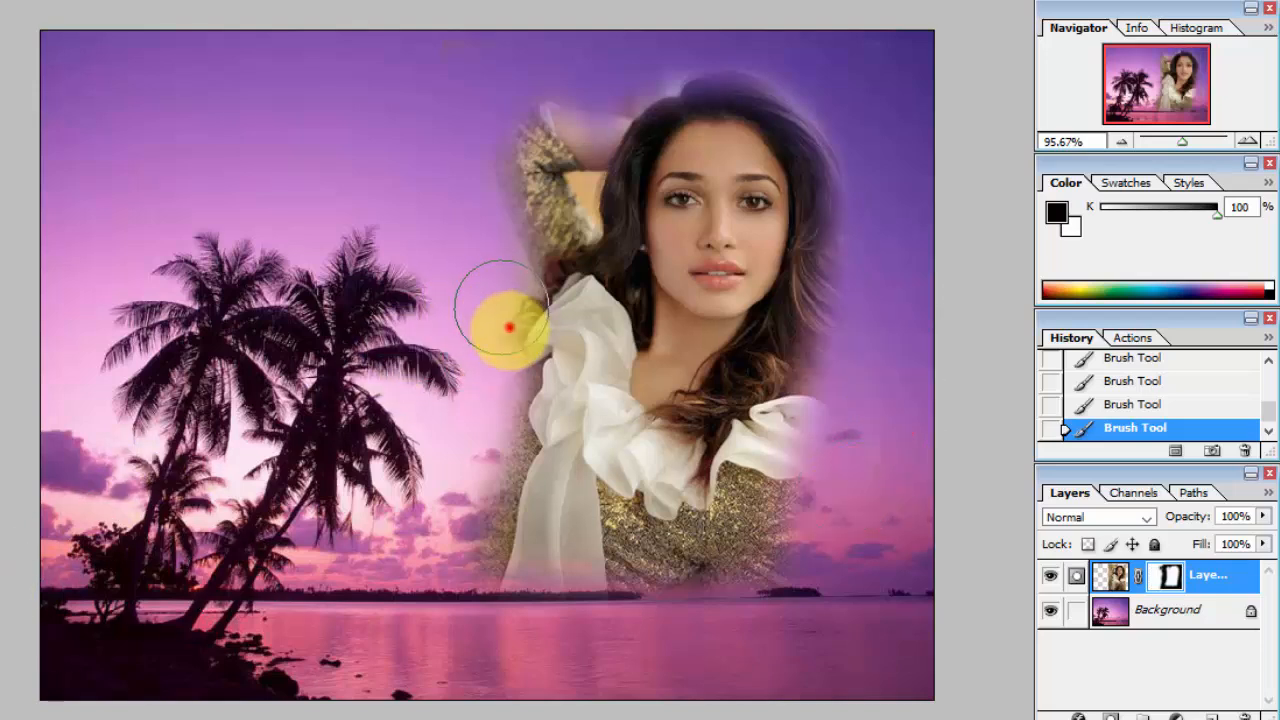
{"action": "left_click", "coordinate": [503, 299]}
{"action": "left_click", "coordinate": [508, 308]}
{"action": "left_click", "coordinate": [495, 334]}
{"action": "mouse_move", "coordinate": [497, 174]}
{"action": "left_mouse_down"}
{"action": "mouse_move", "coordinate": [508, 210]}
{"action": "mouse_move", "coordinate": [556, 147]}
{"action": "left_mouse_up"}
{"action": "left_click", "coordinate": [205, 113]}
{"action": "left_click", "coordinate": [584, 114]}
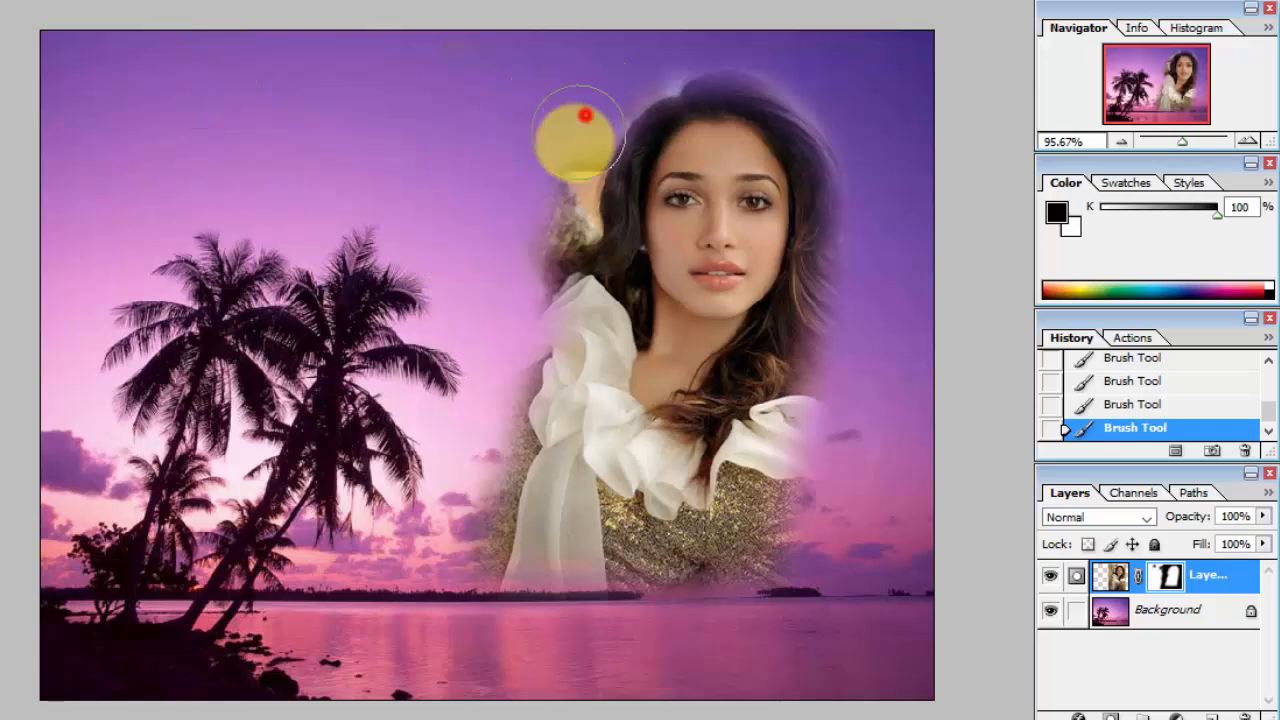
{"action": "left_click", "coordinate": [556, 239]}
{"action": "left_click", "coordinate": [572, 154]}
{"action": "left_click", "coordinate": [564, 200]}
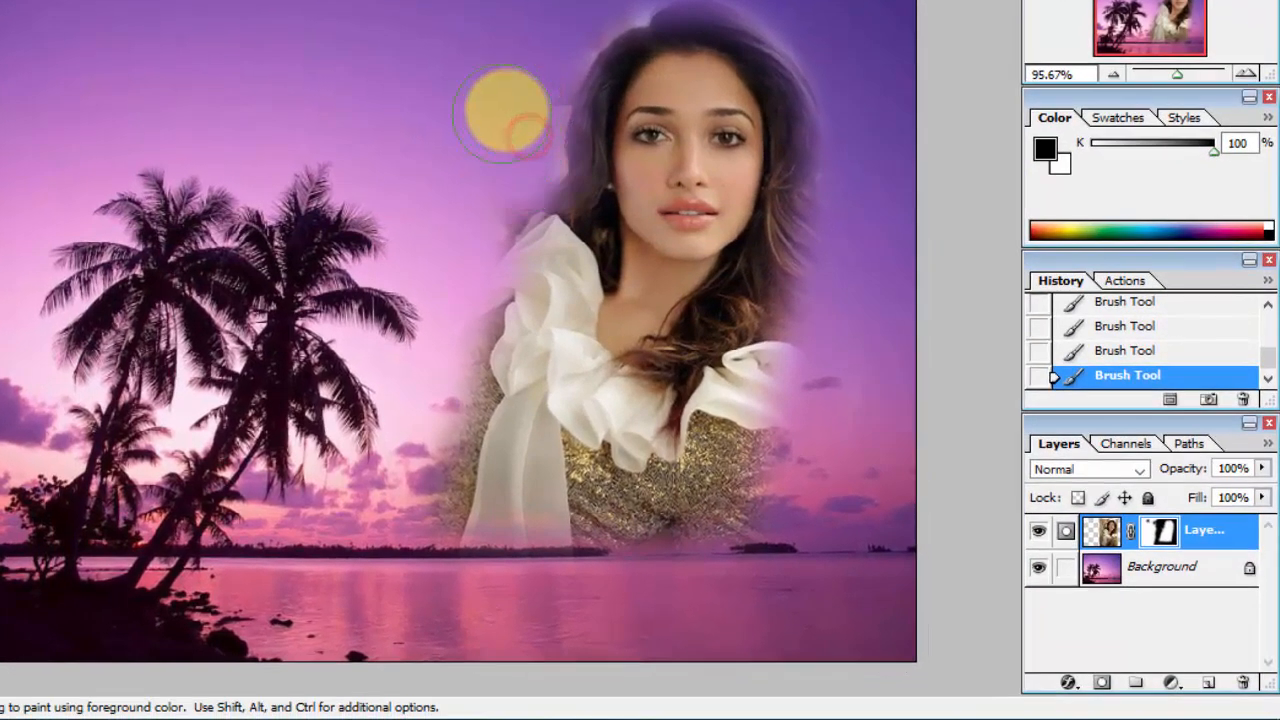
Paint black on the mask over the leftover backdrop beside the hair and the sequined lower part of the dress.
{"action": "left_click", "coordinate": [503, 122]}
{"action": "mouse_move", "coordinate": [493, 162]}
{"action": "left_mouse_down"}
{"action": "mouse_move", "coordinate": [461, 367]}
{"action": "mouse_move", "coordinate": [479, 321]}
{"action": "mouse_move", "coordinate": [466, 527]}
{"action": "mouse_move", "coordinate": [485, 450]}
{"action": "mouse_move", "coordinate": [554, 510]}
{"action": "mouse_move", "coordinate": [681, 569]}
{"action": "mouse_move", "coordinate": [844, 467]}
{"action": "mouse_move", "coordinate": [800, 447]}
{"action": "mouse_move", "coordinate": [531, 513]}
{"action": "mouse_move", "coordinate": [755, 493]}
{"action": "mouse_move", "coordinate": [681, 455]}
{"action": "mouse_move", "coordinate": [668, 522]}
{"action": "left_mouse_up"}
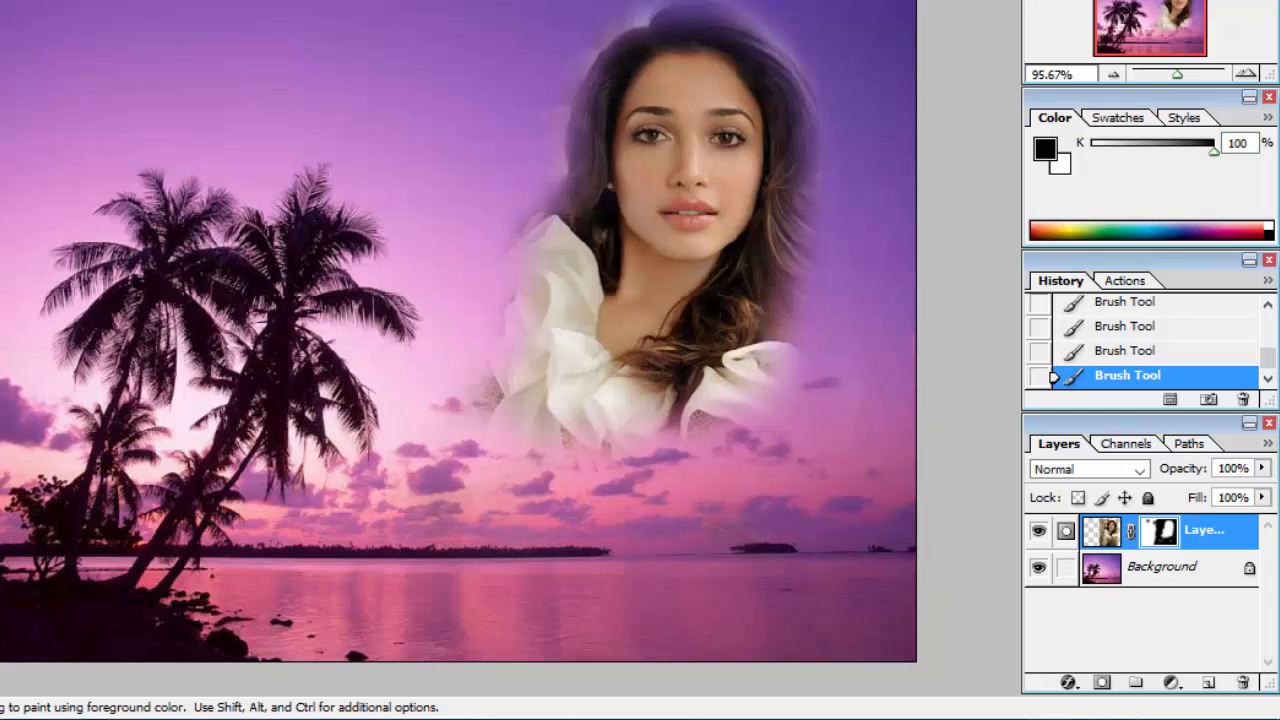
Start a Pen tool path at the upper-left edge of the hair.
{"action": "key", "text": "m"}
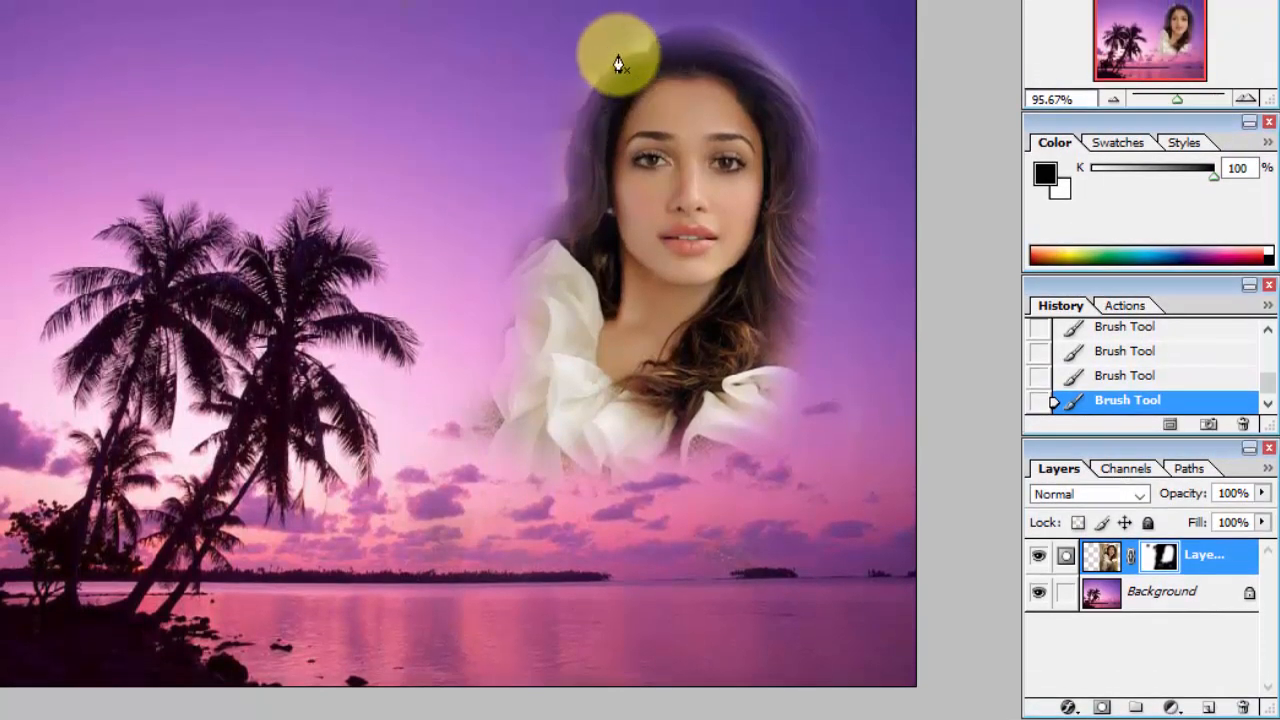
{"action": "left_click", "coordinate": [649, 50]}
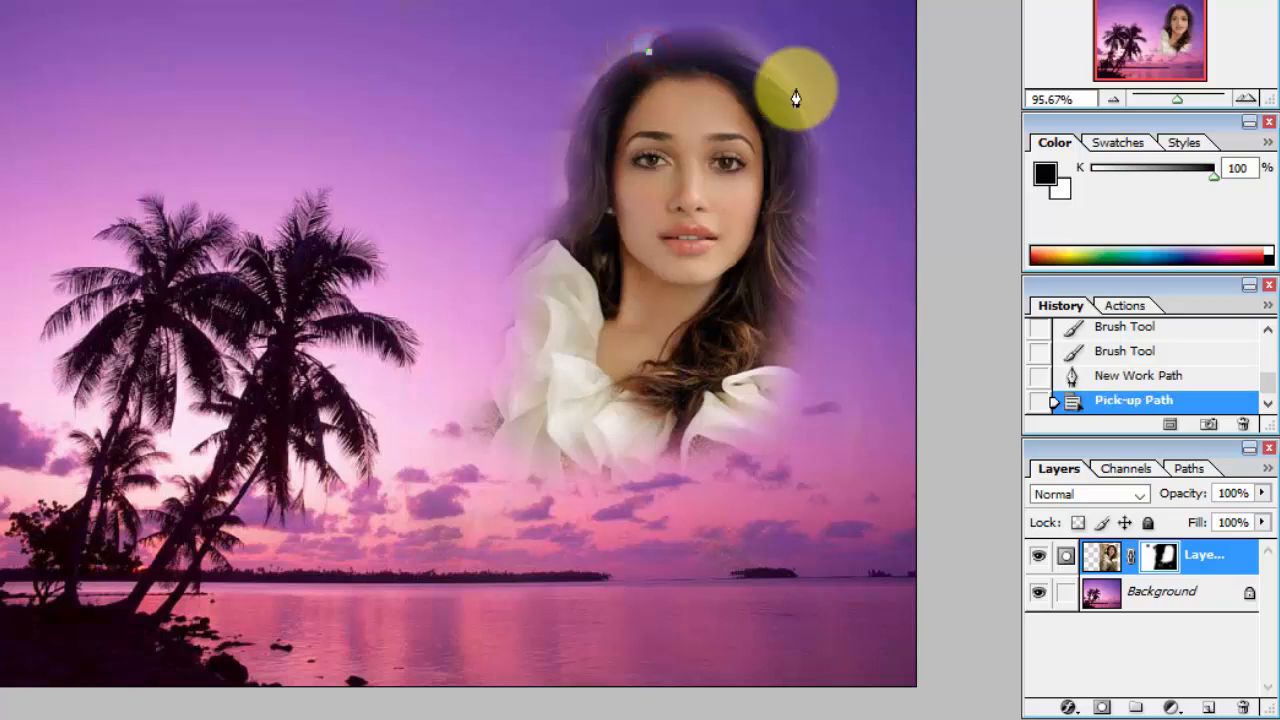
{"action": "left_click_drag", "start_coordinate": [818, 113], "coordinate": [847, 182]}
{"action": "left_click", "coordinate": [854, 207]}
{"action": "left_click", "coordinate": [856, 209]}
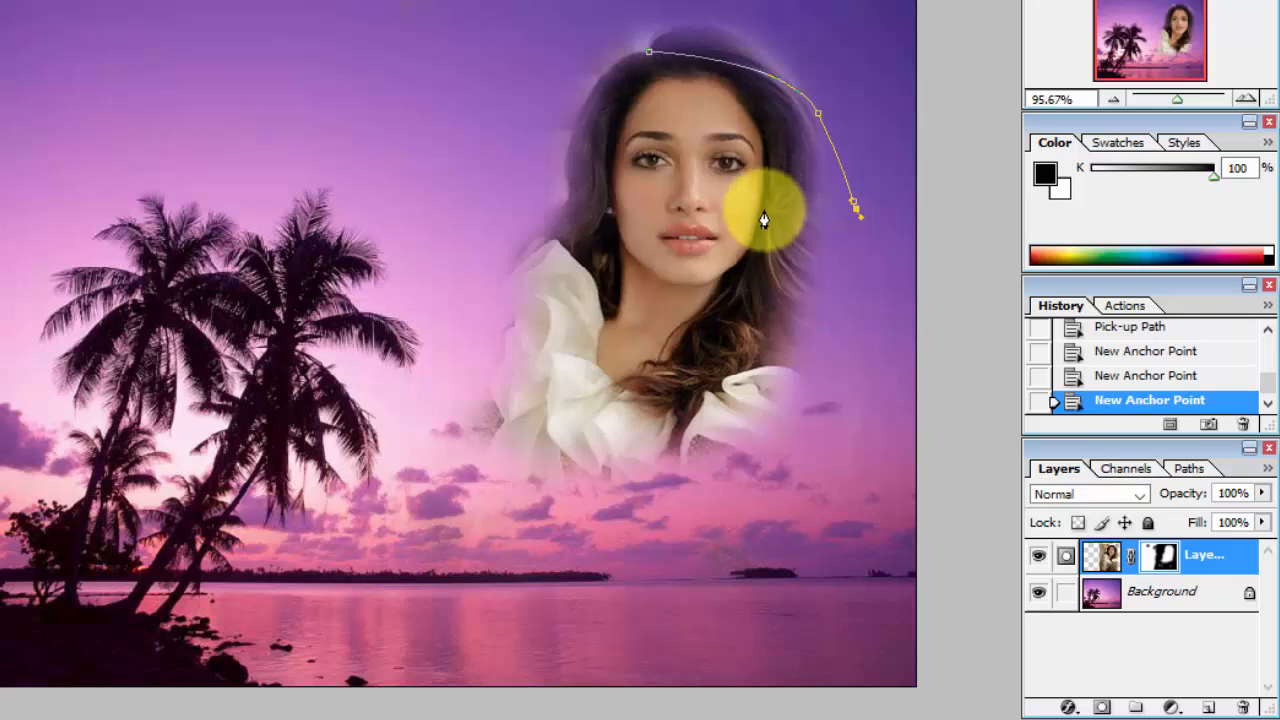
{"action": "key", "text": "ctrl+alt+z"}
{"action": "key", "text": "ctrl+alt+z"}
{"action": "key", "text": "ctrl+alt+z"}
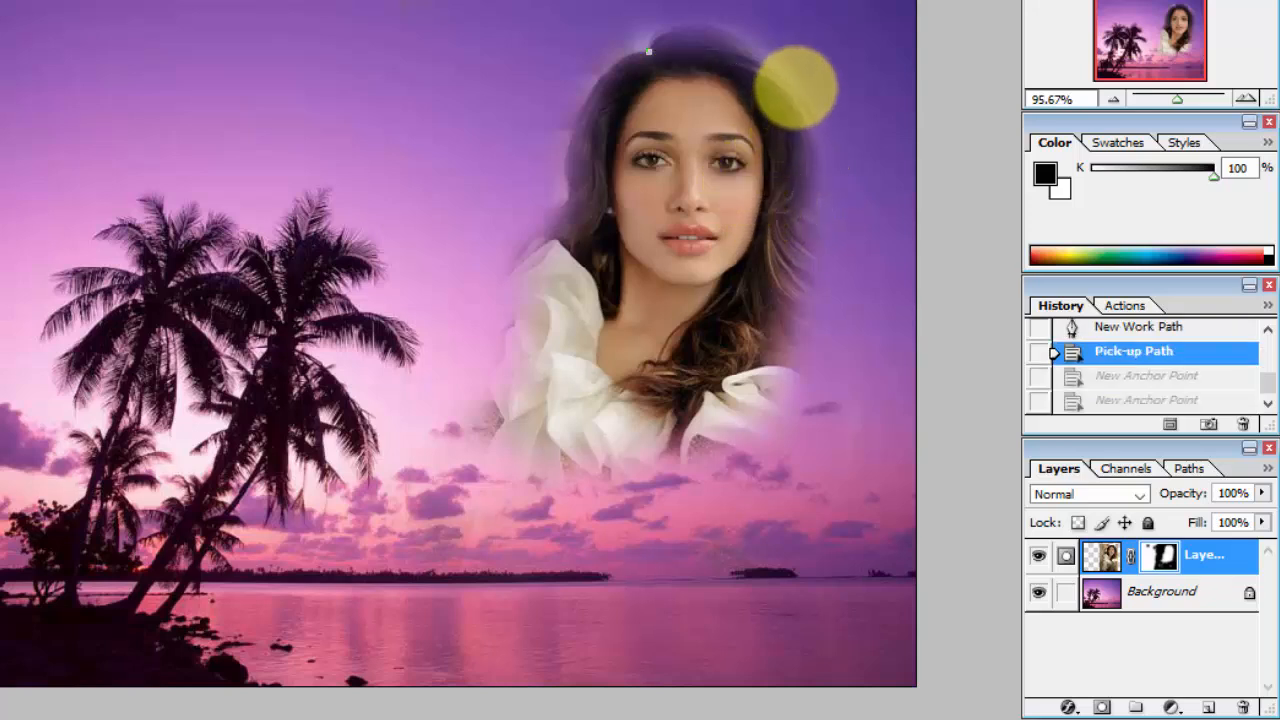
Draw a closed Pen path along the top and left hair edge and around the adjoining sky, and convert it to a selection.
{"action": "left_click_drag", "start_coordinate": [794, 86], "coordinate": [903, 198]}
{"action": "left_click_drag", "start_coordinate": [845, 0], "coordinate": [703, 0]}
{"action": "left_click_drag", "start_coordinate": [467, 22], "coordinate": [423, 157]}
{"action": "left_click_drag", "start_coordinate": [503, 208], "coordinate": [512, 218]}
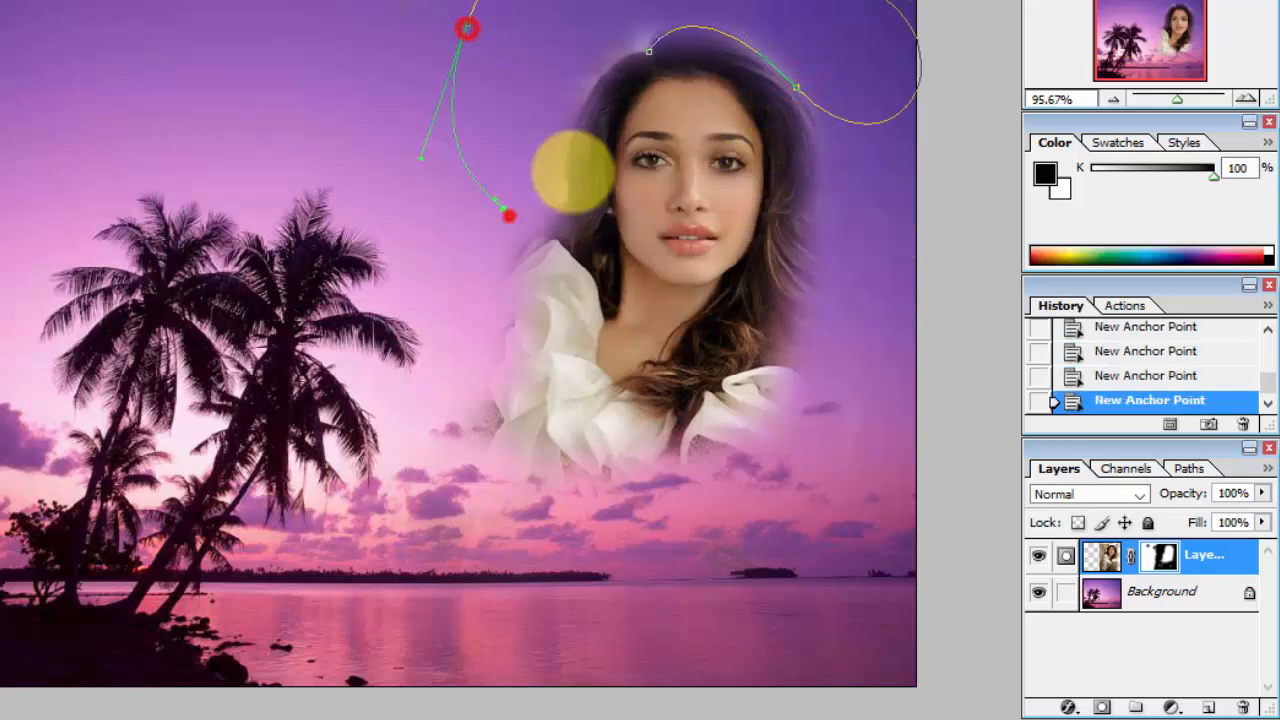
{"action": "left_click", "coordinate": [568, 195]}
{"action": "left_click_drag", "start_coordinate": [630, 50], "coordinate": [700, 30]}
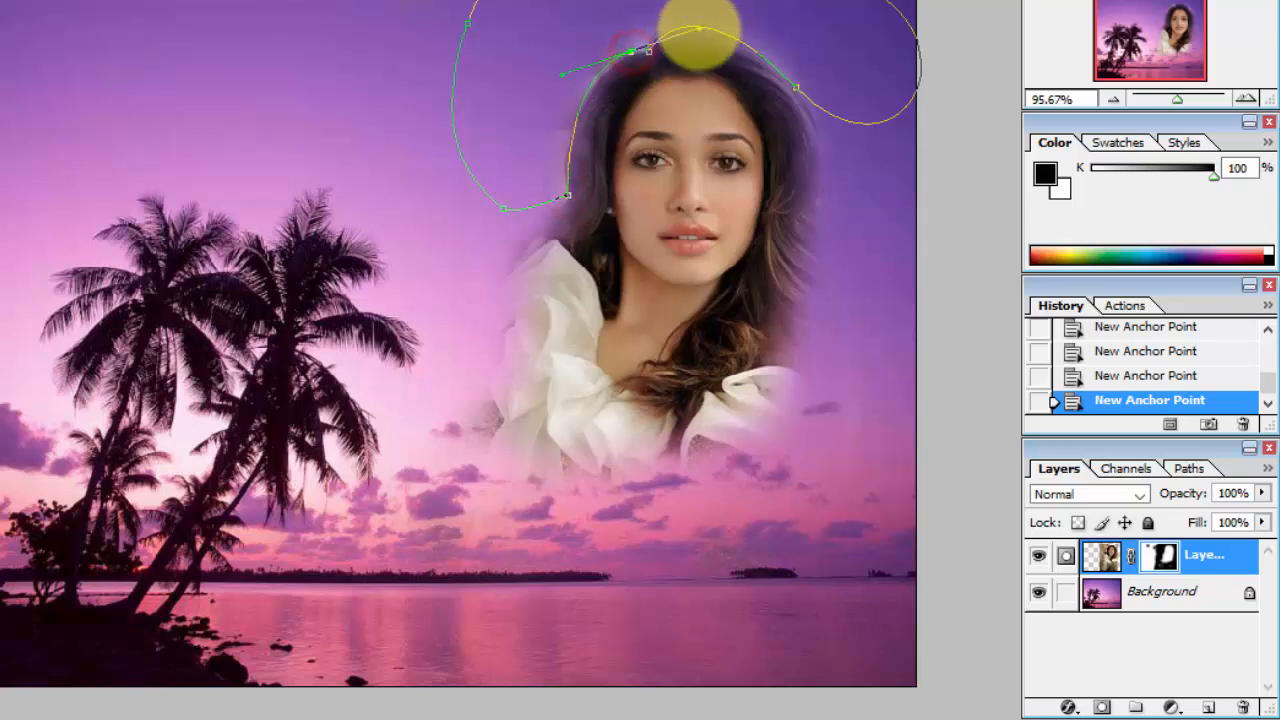
{"action": "double_click", "coordinate": [706, 17]}
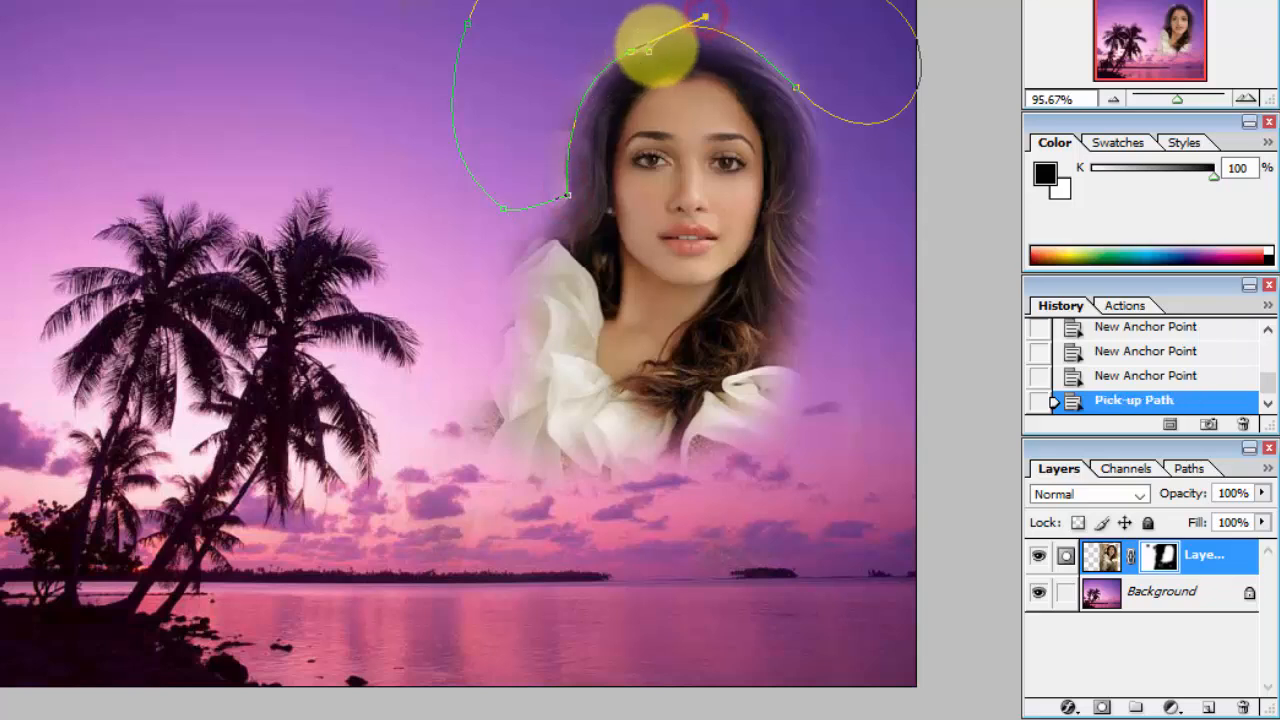
{"action": "key", "text": "ctrl+alt+z"}
{"action": "key", "text": "ctrl+alt+z"}
{"action": "left_click", "coordinate": [631, 52]}
{"action": "left_click", "coordinate": [649, 49]}
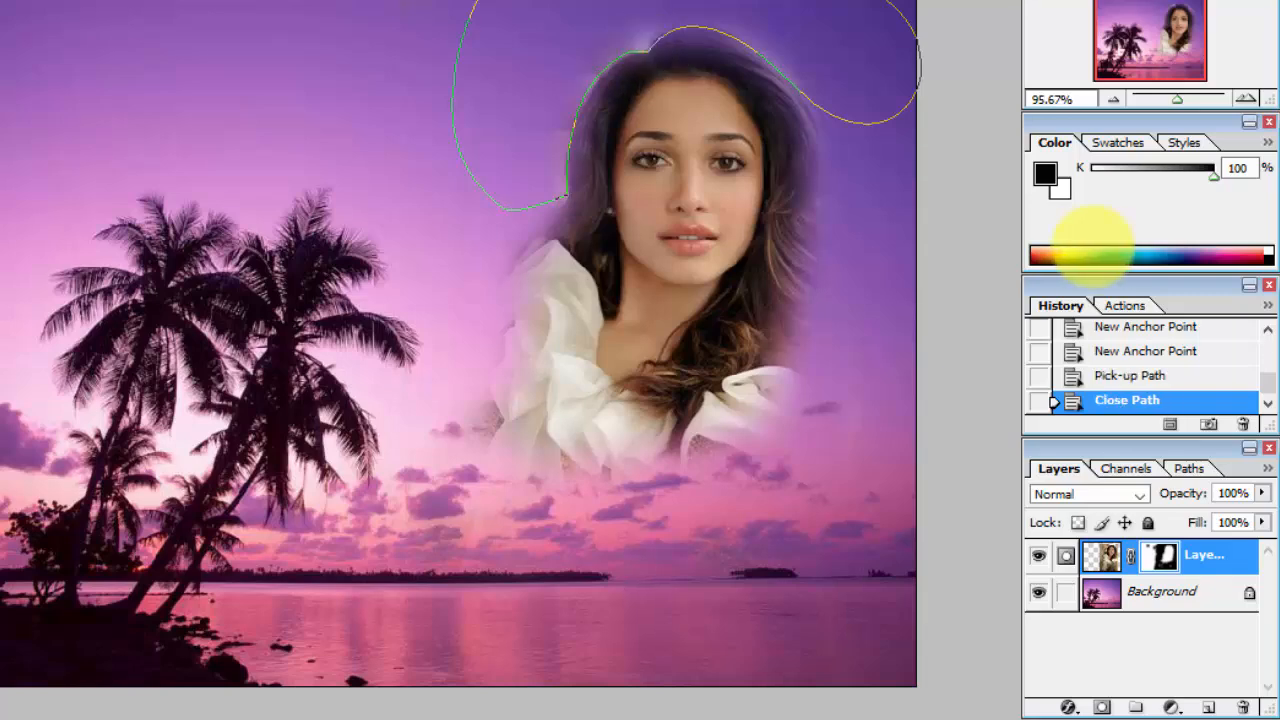
{"action": "key", "text": "ctrl+Return"}
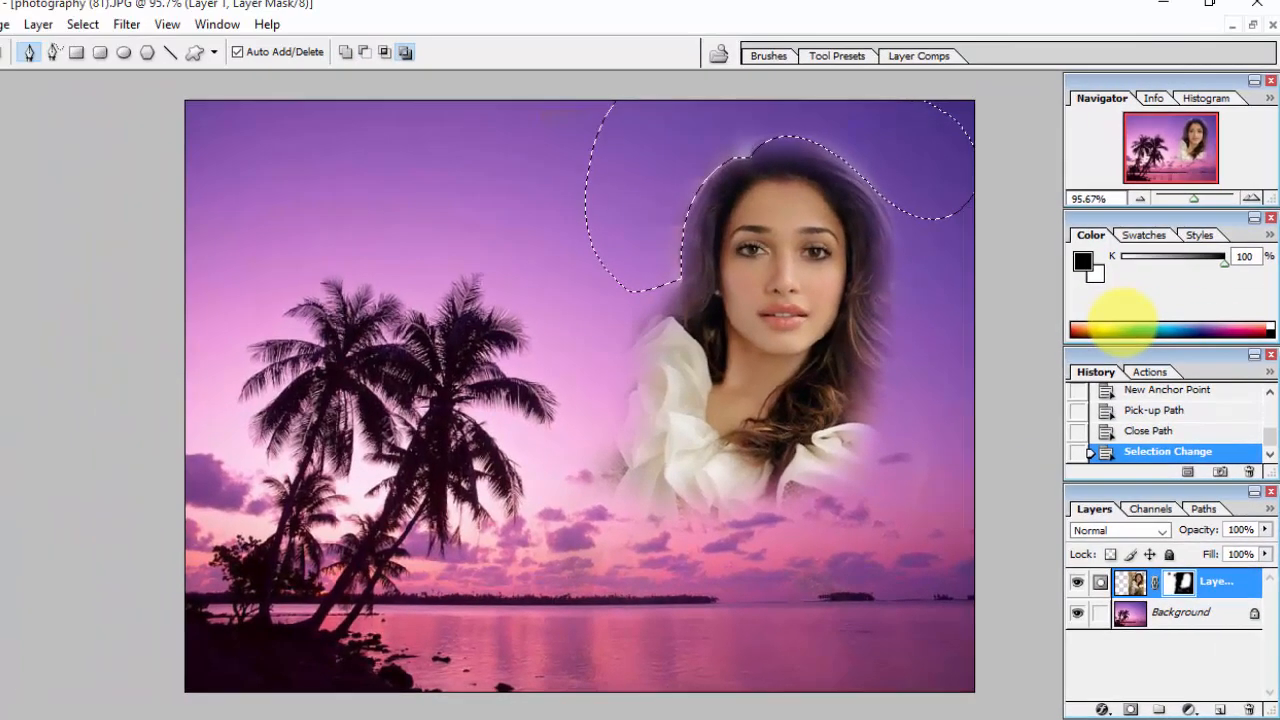
Feather the selection, then fill it with black on the layer mask and deselect.
{"action": "key", "text": "ctrl+alt+d"}
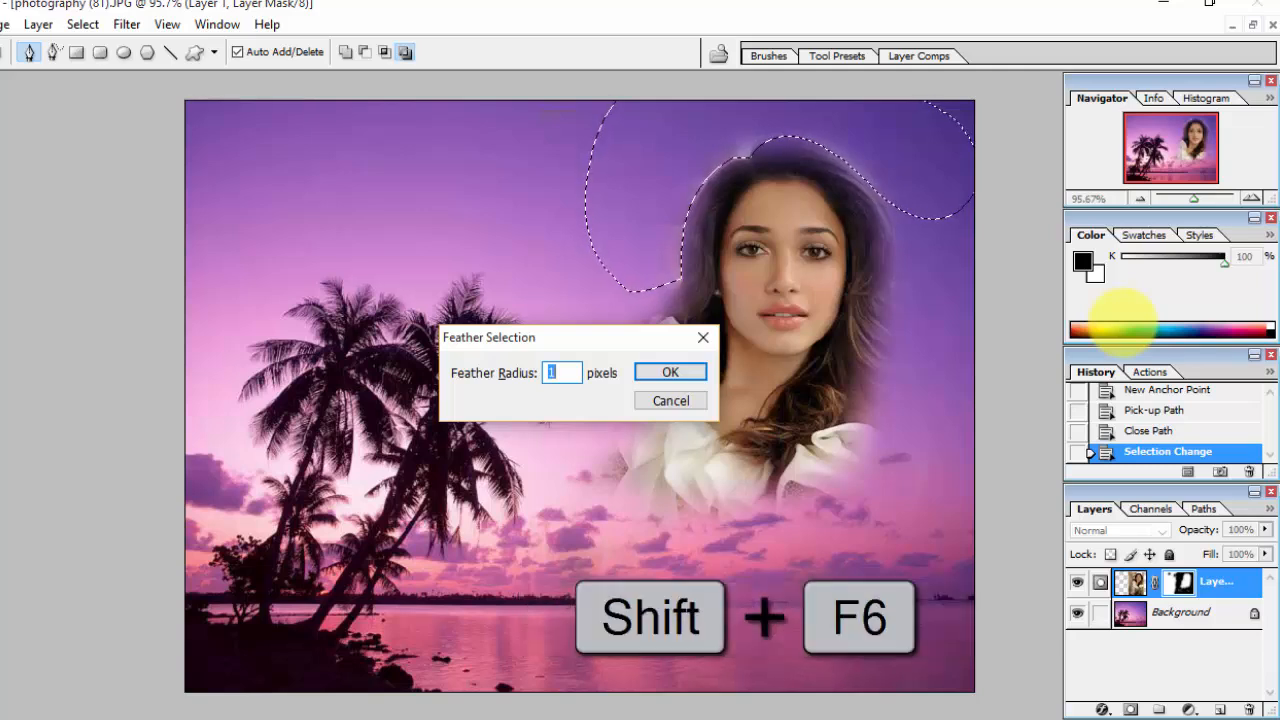
{"action": "type", "text": "4"}
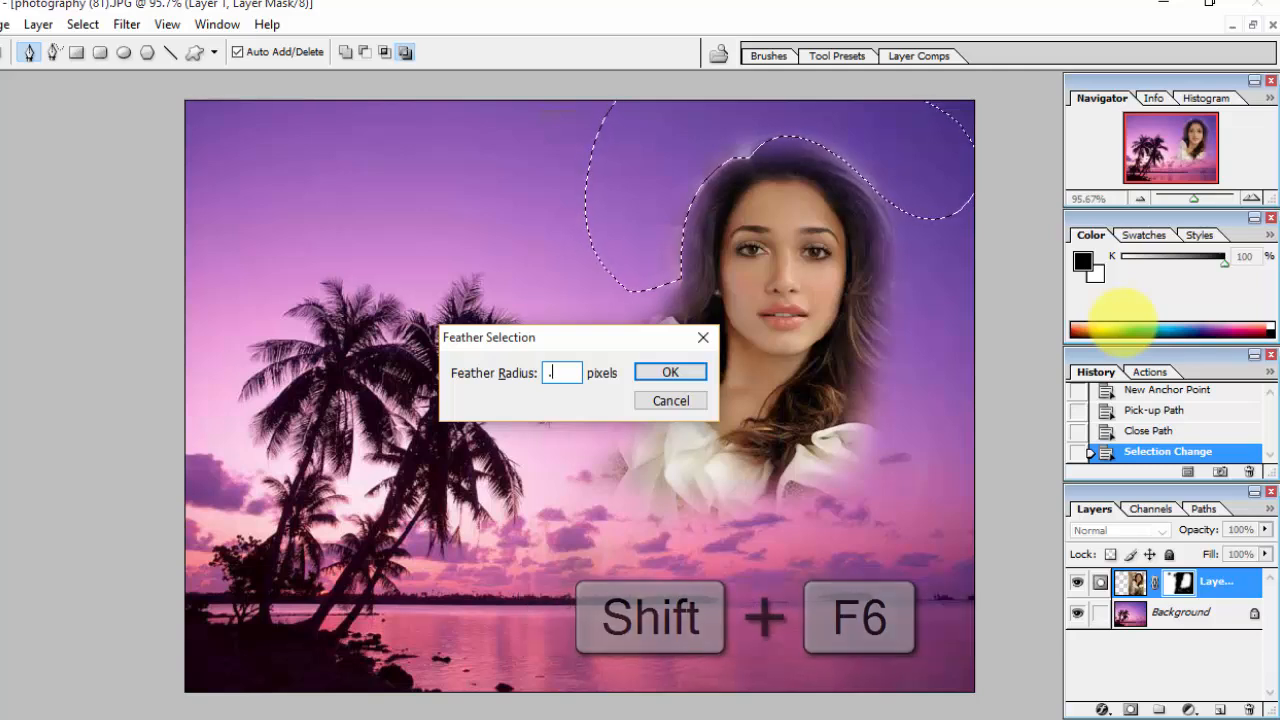
{"action": "key", "text": "Return"}
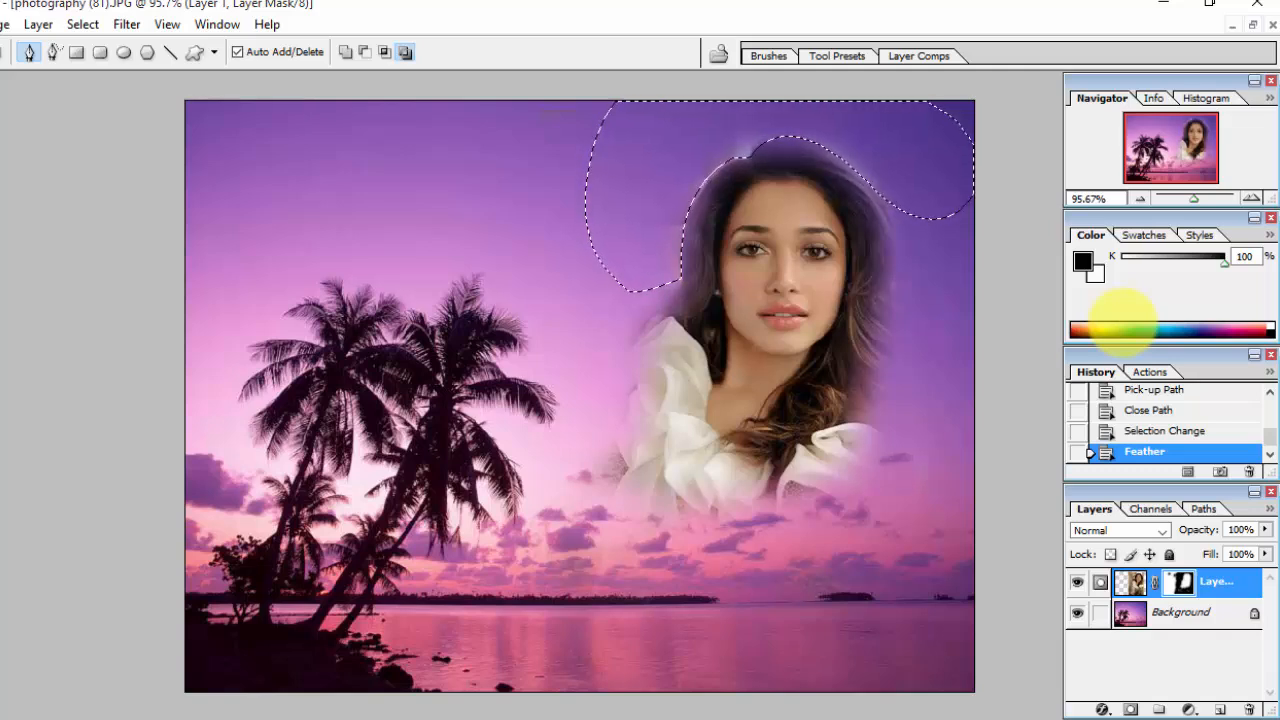
{"action": "key", "text": "alt+Delete"}
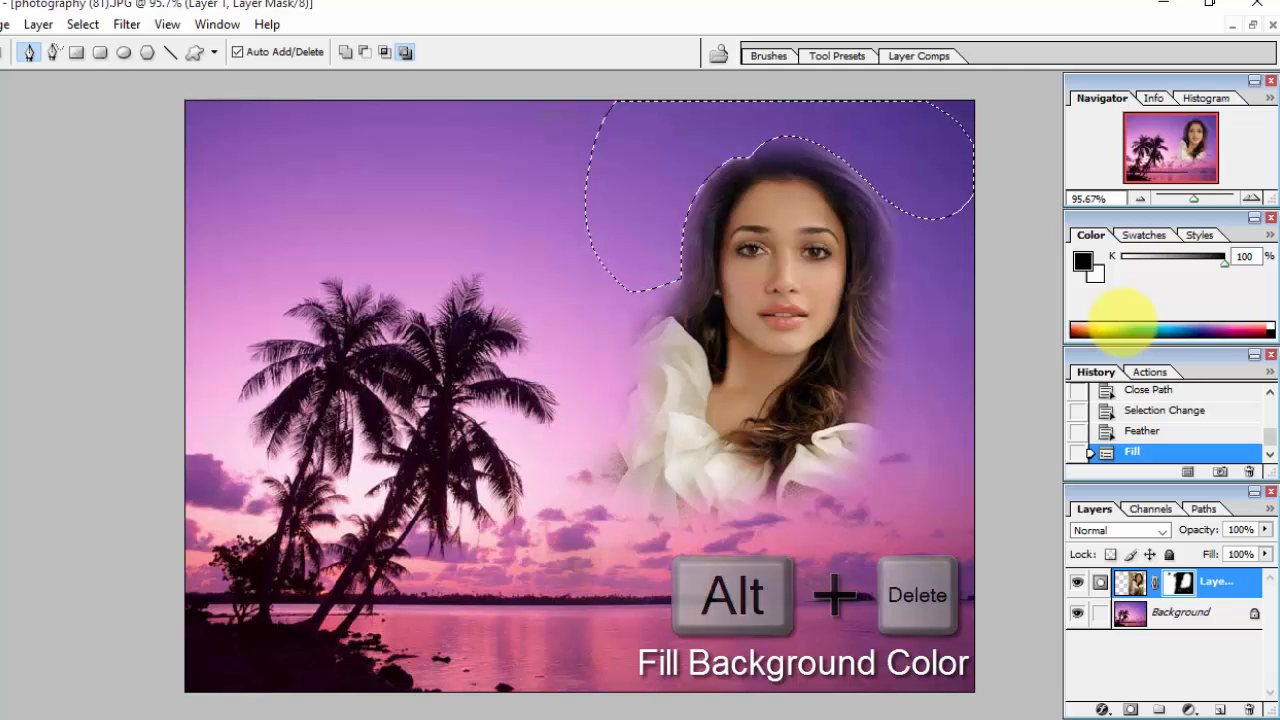
{"action": "key", "text": "ctrl+d"}
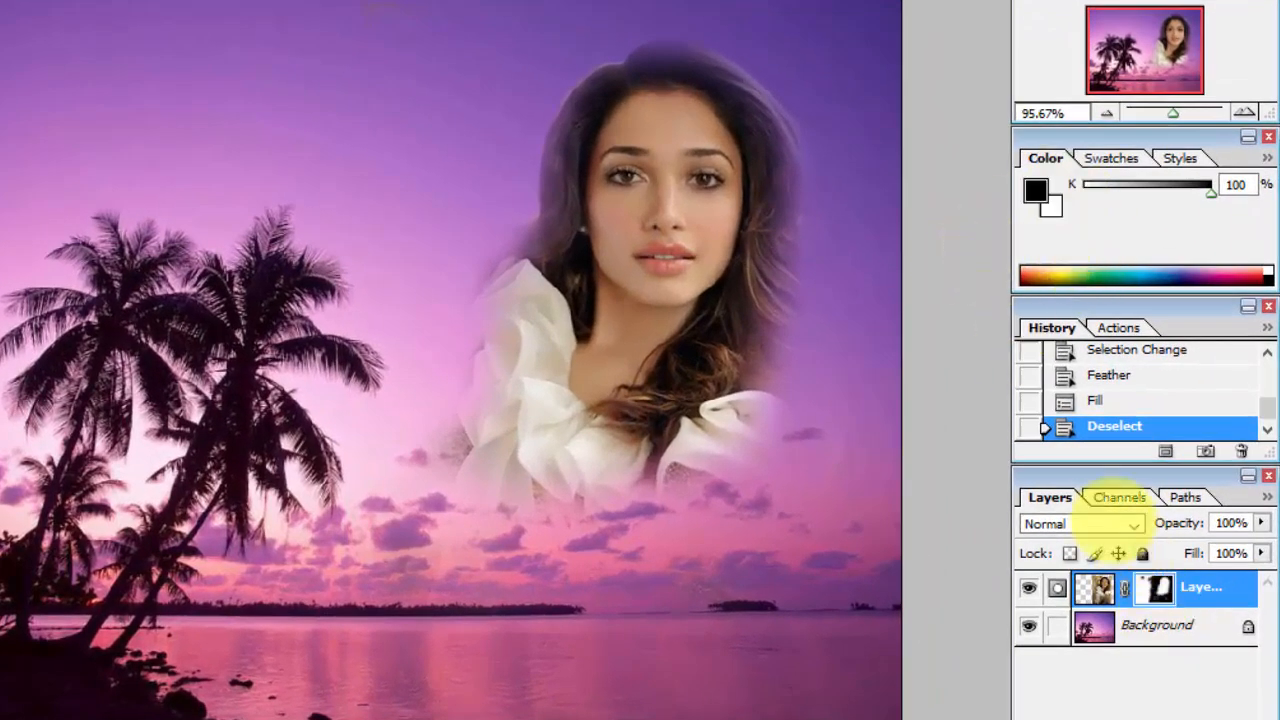
Try the Dissolve, Multiply and Soft Light blend modes on the portrait layer.
{"action": "left_click", "coordinate": [1117, 523]}
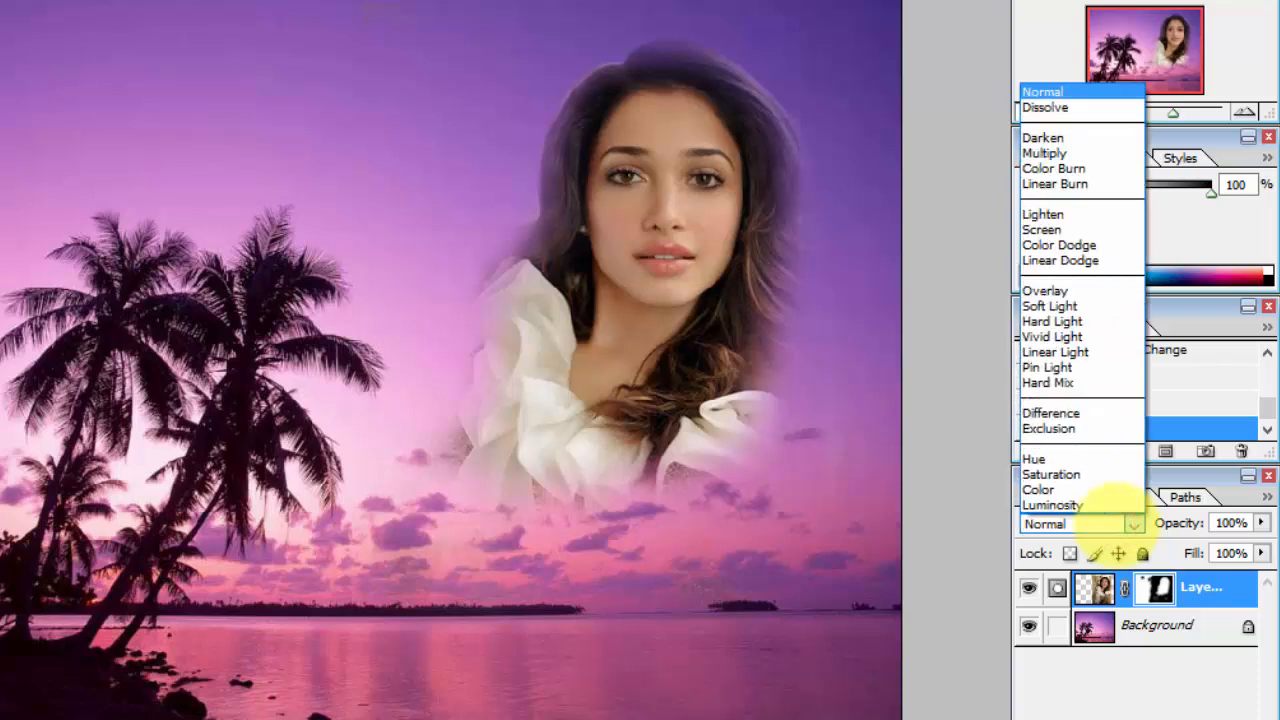
{"action": "key", "text": "Down"}
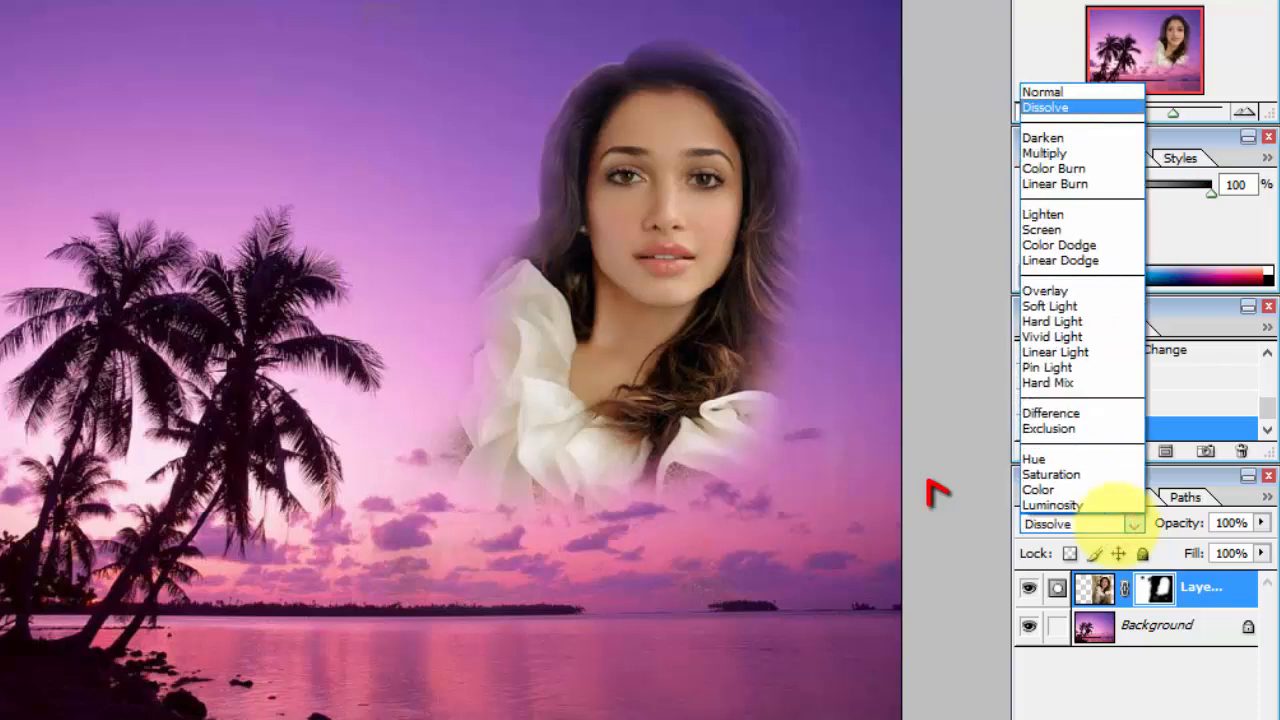
{"action": "key", "text": "Return"}
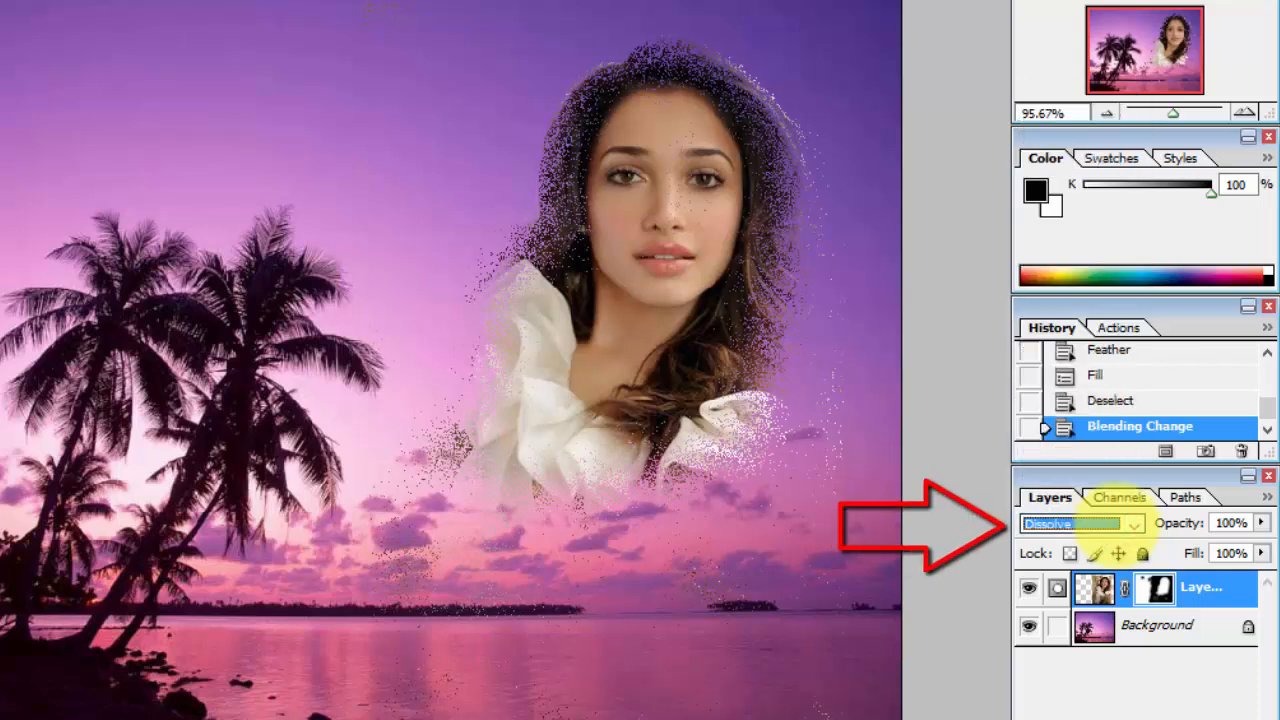
{"action": "key", "text": "Down"}
{"action": "key", "text": "Down"}
{"action": "key", "text": "Down"}
{"action": "key", "text": "Down"}
{"action": "key", "text": "Down"}
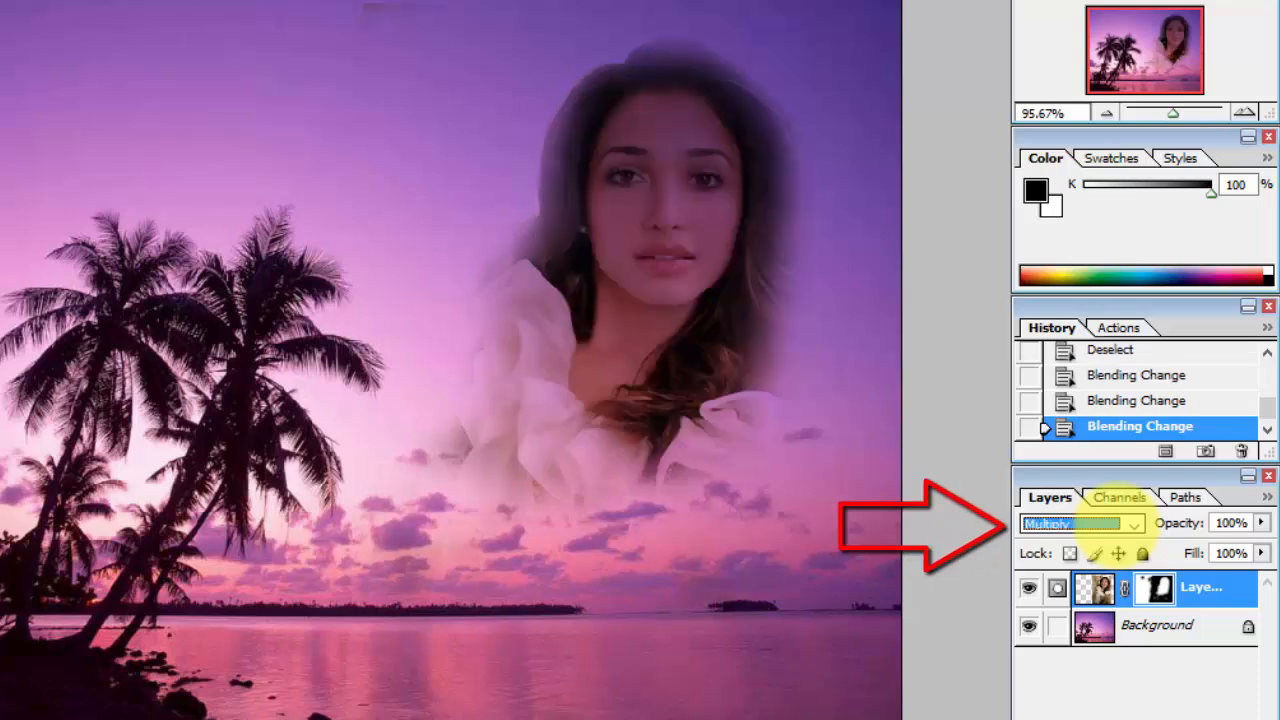
{"action": "key", "text": "Down"}
{"action": "key", "text": "Down"}
{"action": "key", "text": "Down"}
{"action": "key", "text": "Down"}
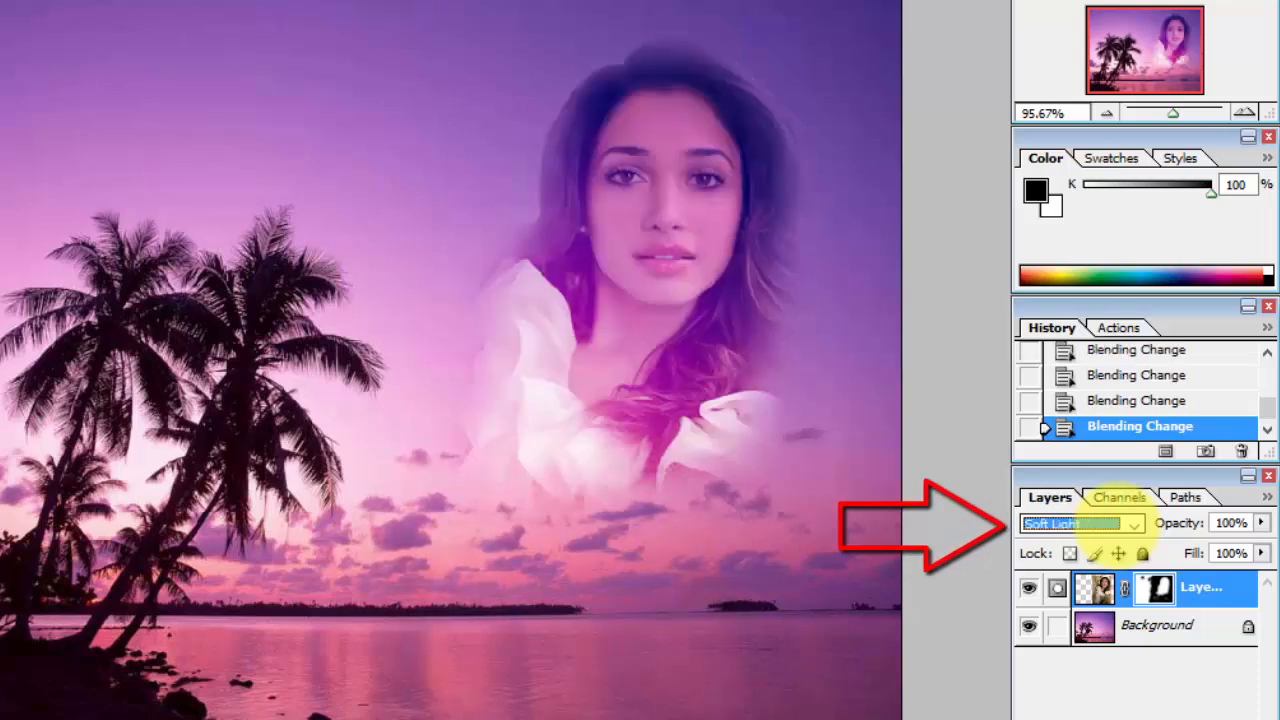
Compare the neighbouring blend modes and set the portrait layer to Overlay.
{"action": "key", "text": "Up"}
{"action": "key", "text": "Down"}
{"action": "key", "text": "Up"}
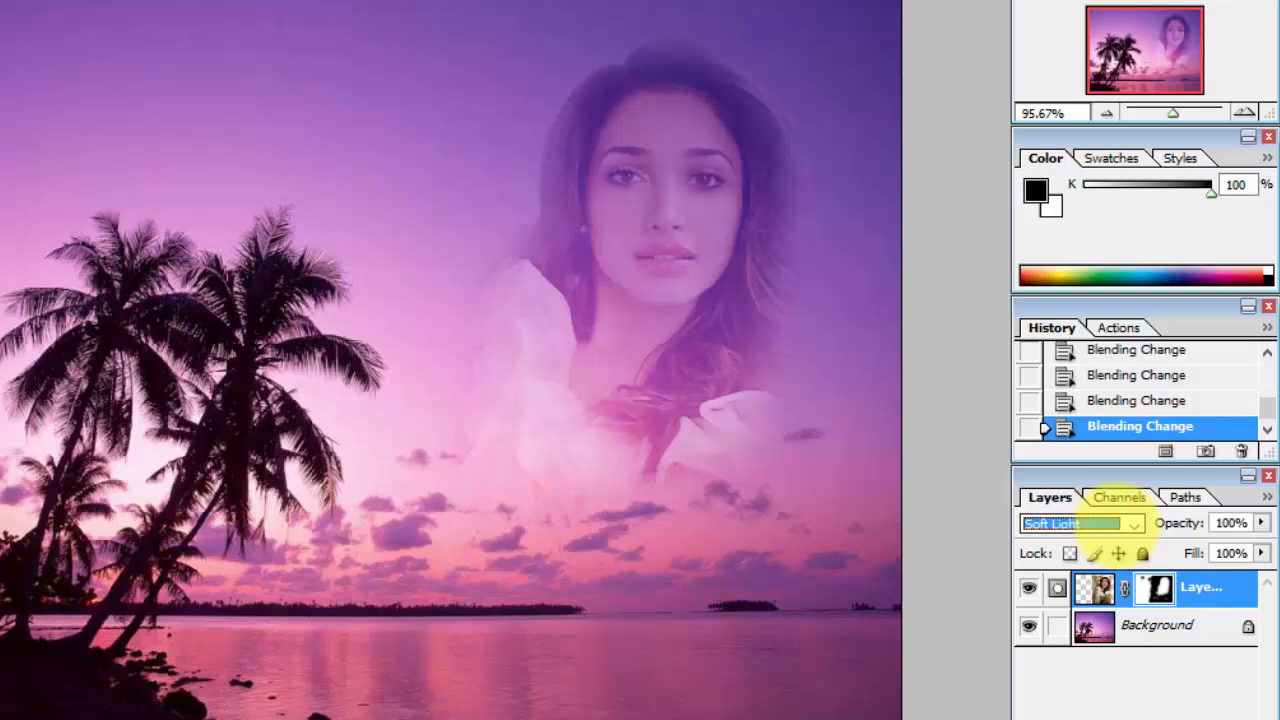
{"action": "key", "text": "Down"}
{"action": "key", "text": "Up"}
{"action": "key", "text": "Up"}
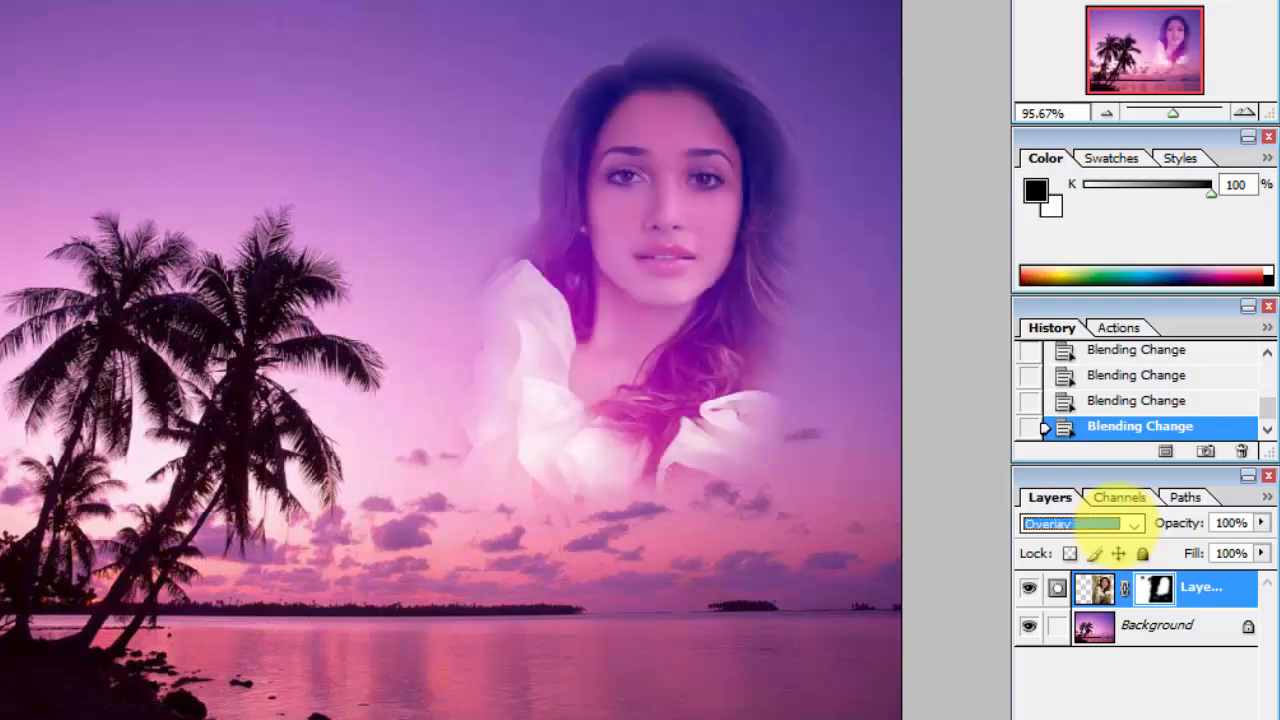
Start a new Pen path on the left edge of the hair beside the eye.
{"action": "key", "text": "ctrl+plus"}
{"action": "key", "text": "ctrl+plus"}
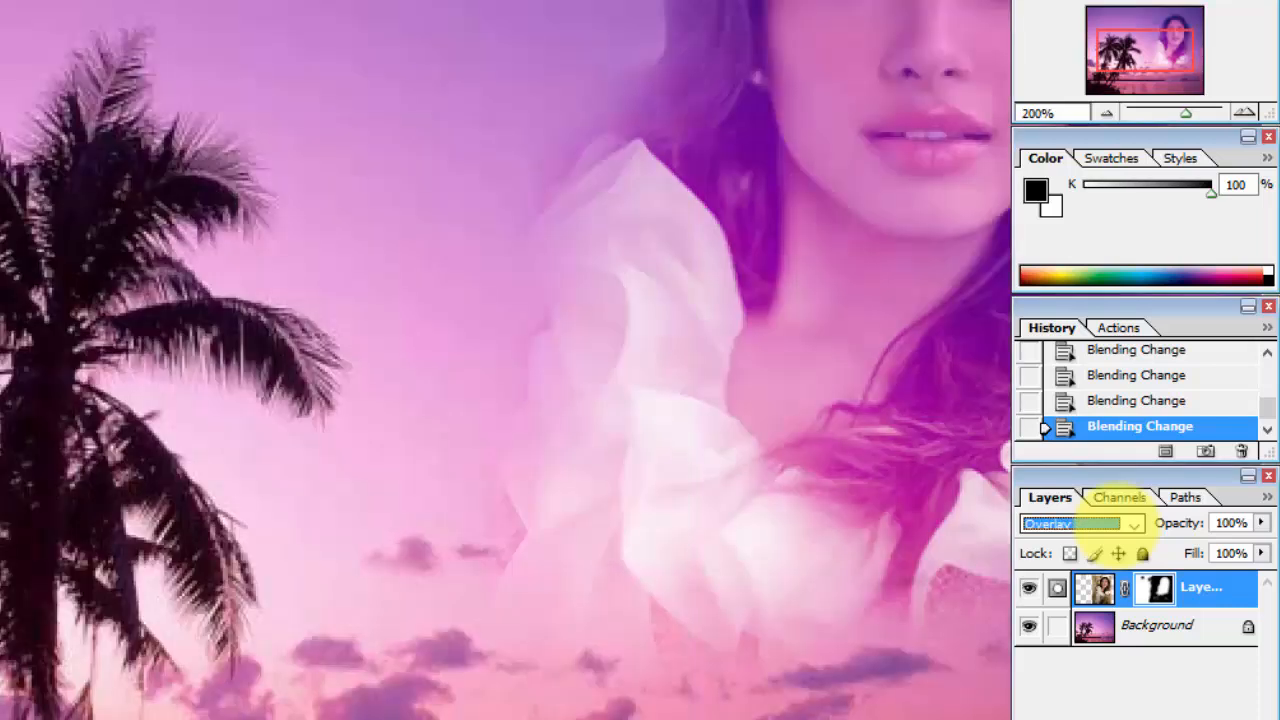
{"action": "left_click_drag", "start_coordinate": [823, 354], "coordinate": [746, 560]}
{"action": "left_click_drag", "start_coordinate": [746, 457], "coordinate": [666, 625]}
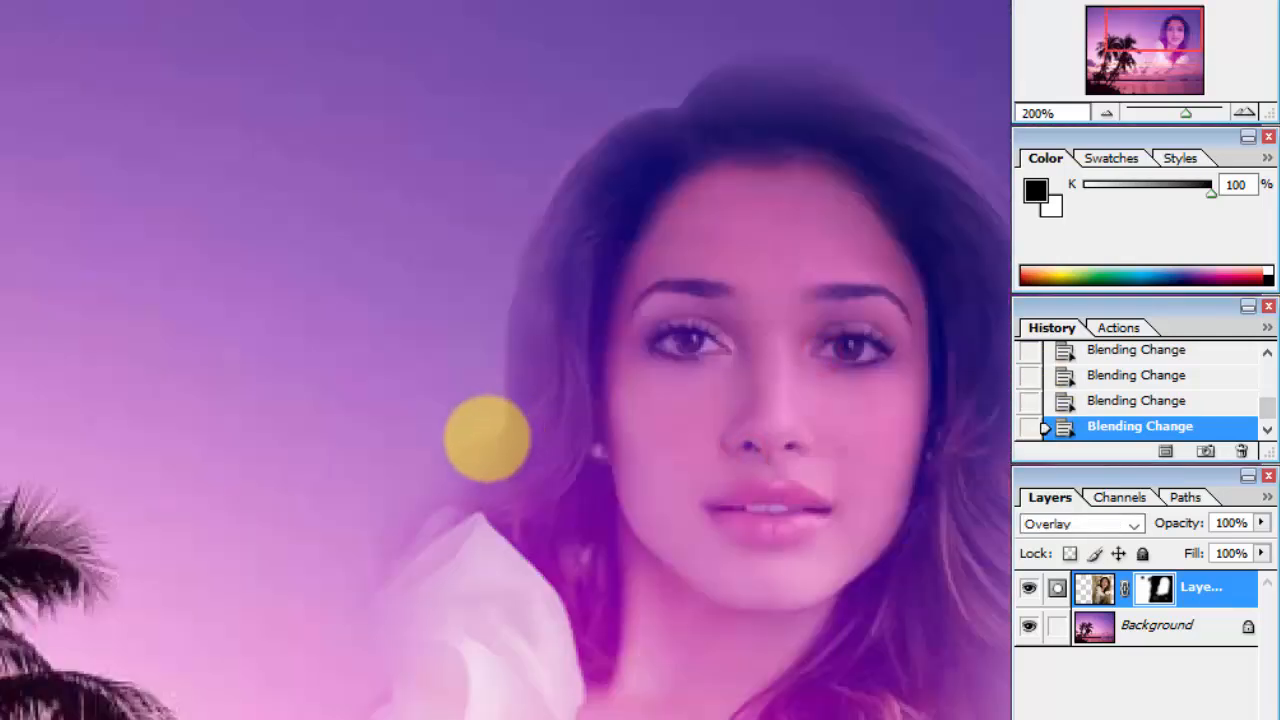
{"action": "left_click", "coordinate": [514, 347]}
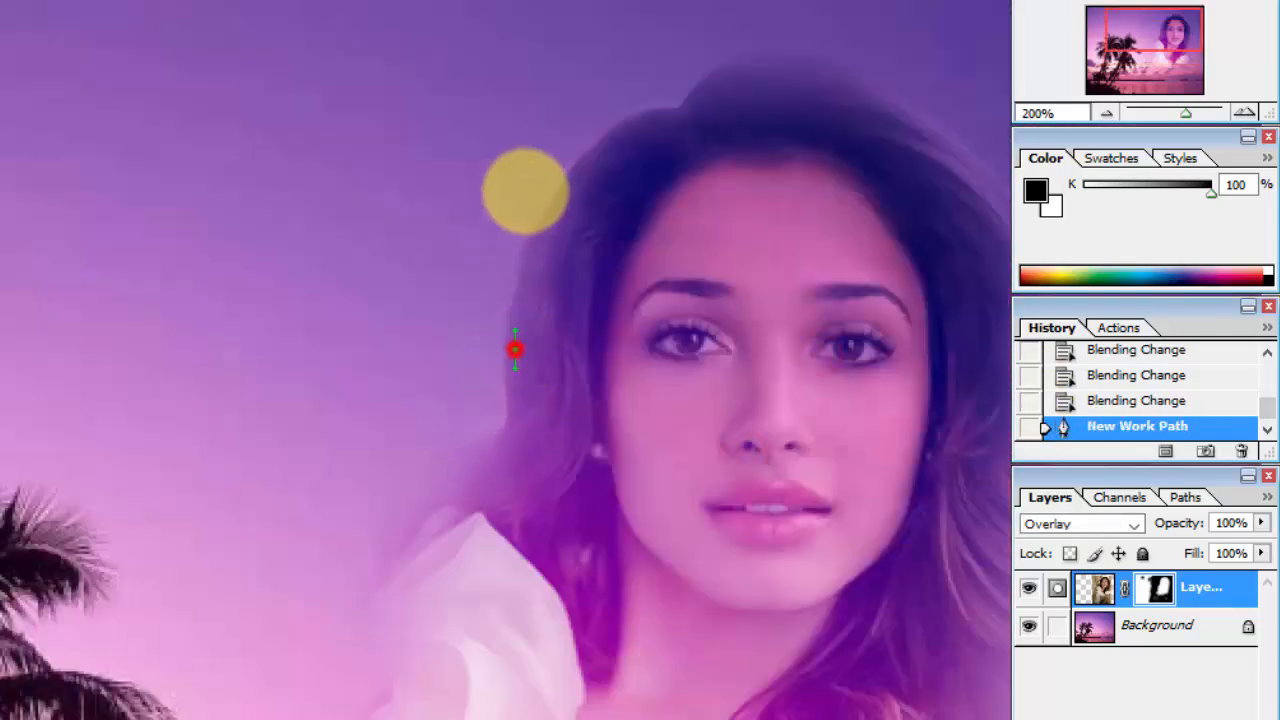
{"action": "left_click_drag", "start_coordinate": [691, 104], "coordinate": [797, 83]}
{"action": "left_click", "coordinate": [838, 56]}
{"action": "key", "text": "ctrl+alt+z"}
{"action": "key", "text": "ctrl+alt+z"}
Curve the path up the hair's left edge to the crown and back through the sky to the hair beside the cheek.
{"action": "left_click_drag", "start_coordinate": [682, 104], "coordinate": [859, 60]}
{"action": "left_click", "coordinate": [846, 56]}
{"action": "key", "text": "ctrl+alt+z"}
{"action": "left_click_drag", "start_coordinate": [483, 226], "coordinate": [477, 346]}
{"action": "key", "text": "ctrl+alt+z"}
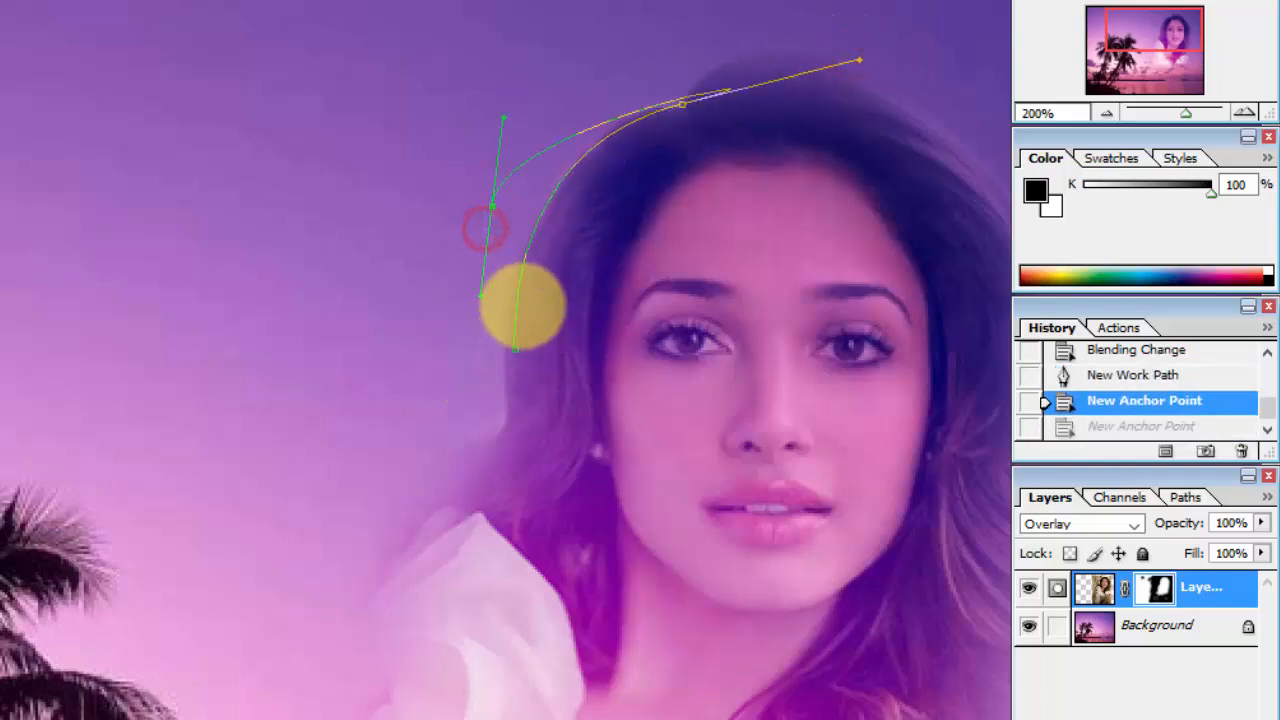
{"action": "left_click", "coordinate": [682, 104]}
{"action": "left_click", "coordinate": [397, 371]}
{"action": "key", "text": "ctrl+alt+z"}
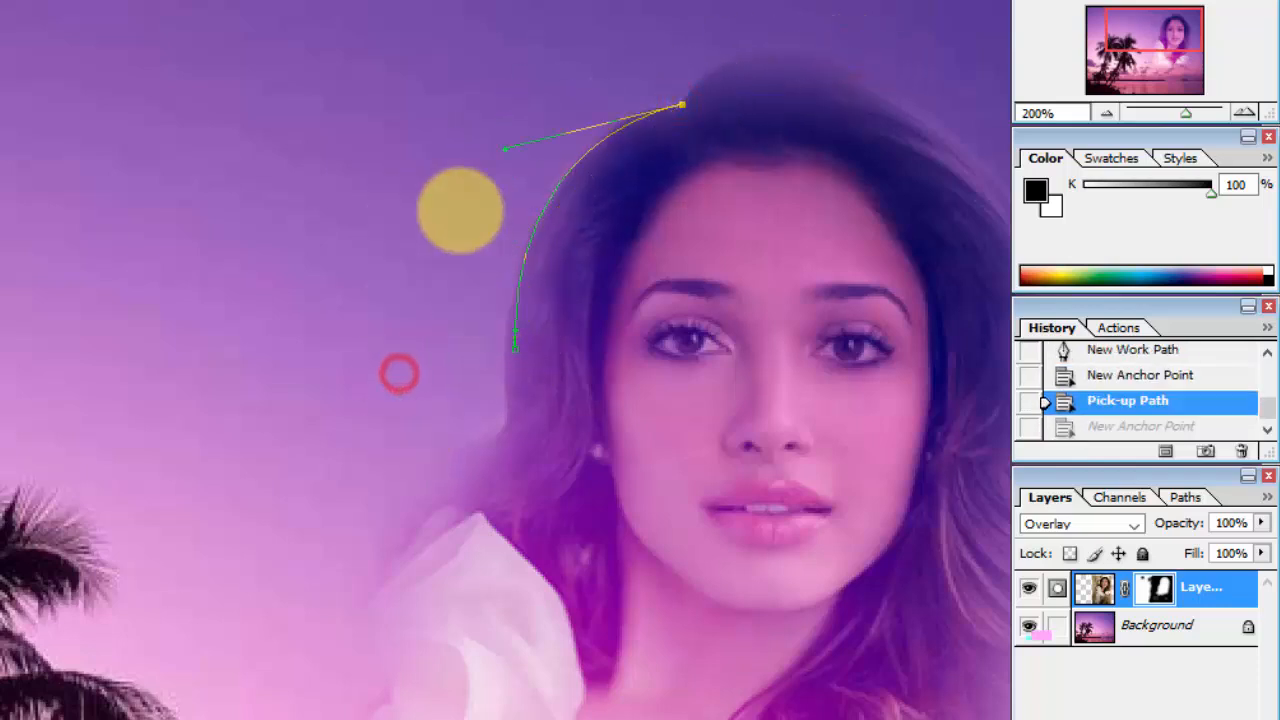
{"action": "left_click_drag", "start_coordinate": [425, 192], "coordinate": [425, 355]}
{"action": "double_click", "coordinate": [494, 443]}
{"action": "left_click", "coordinate": [503, 423]}
{"action": "key", "text": "ctrl+alt+z"}
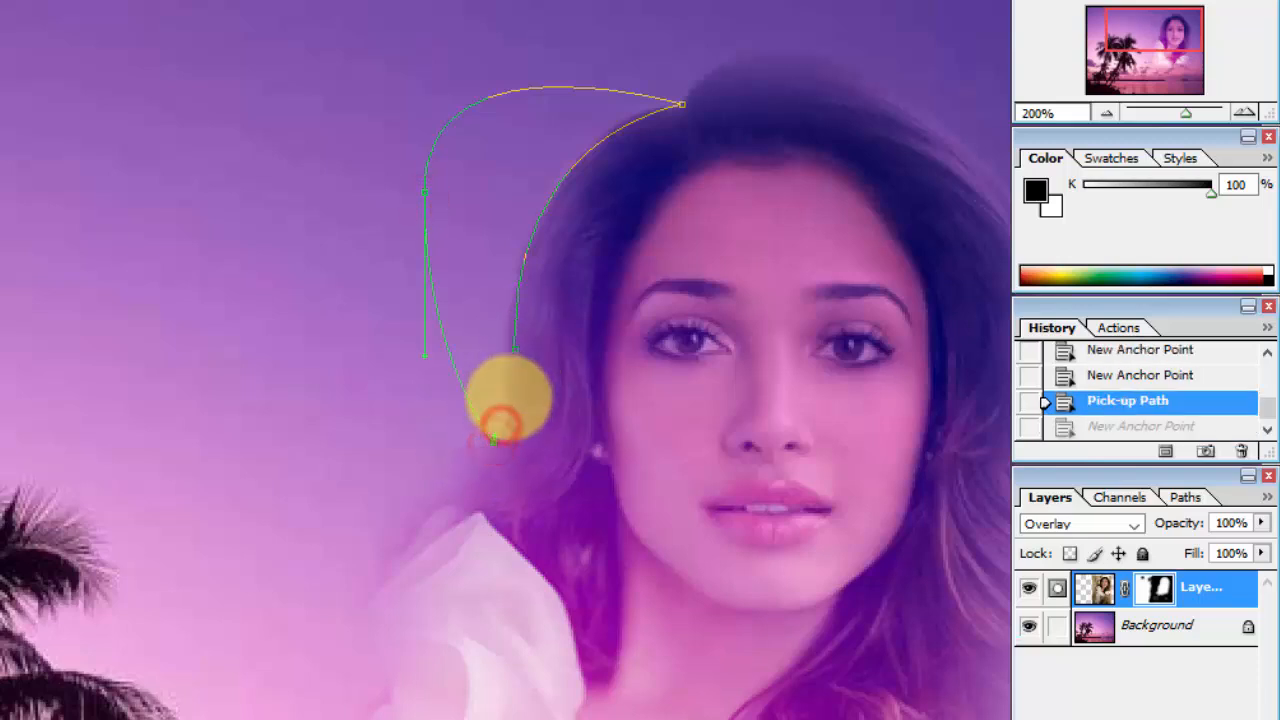
{"action": "left_click", "coordinate": [517, 339]}
{"action": "left_click", "coordinate": [517, 325]}
{"action": "key", "text": "ctrl+alt+z"}
{"action": "key", "text": "ctrl+alt+z"}
Close the path at its starting point on the hair's left edge and convert it to a selection.
{"action": "left_click", "coordinate": [505, 382]}
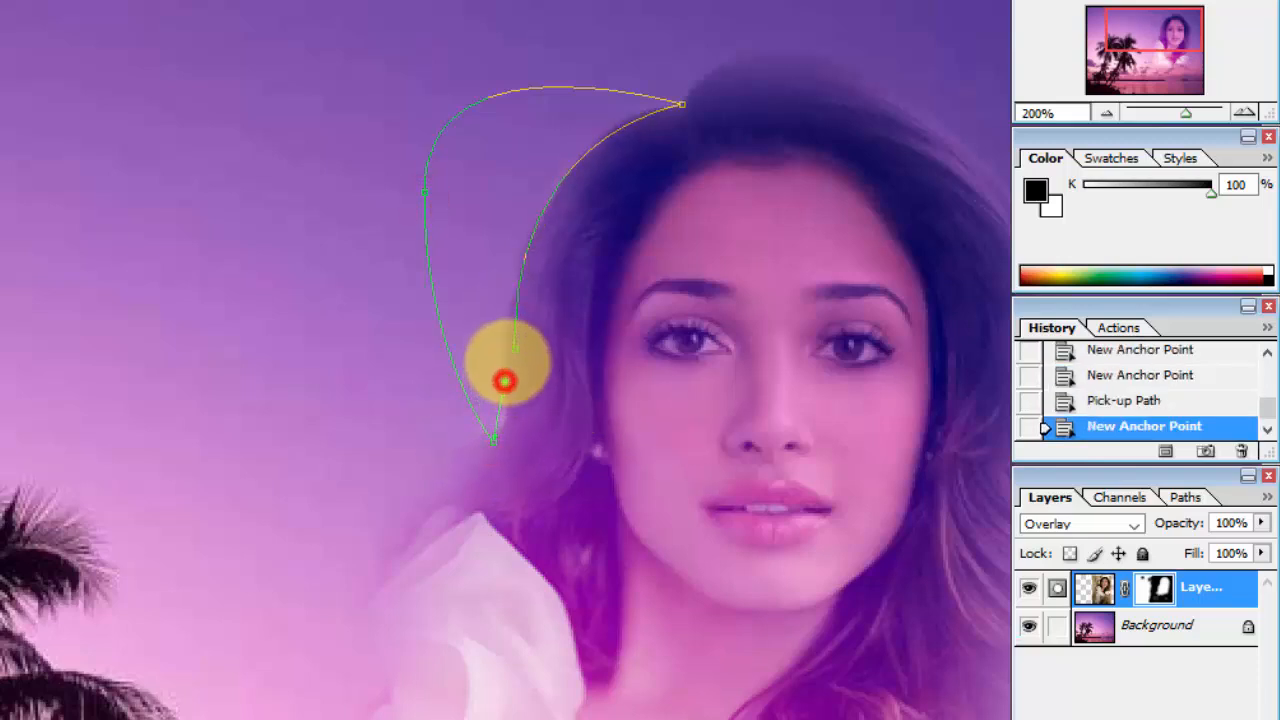
{"action": "left_click", "coordinate": [505, 360]}
{"action": "left_click", "coordinate": [515, 348]}
{"action": "key", "text": "ctrl+Return"}
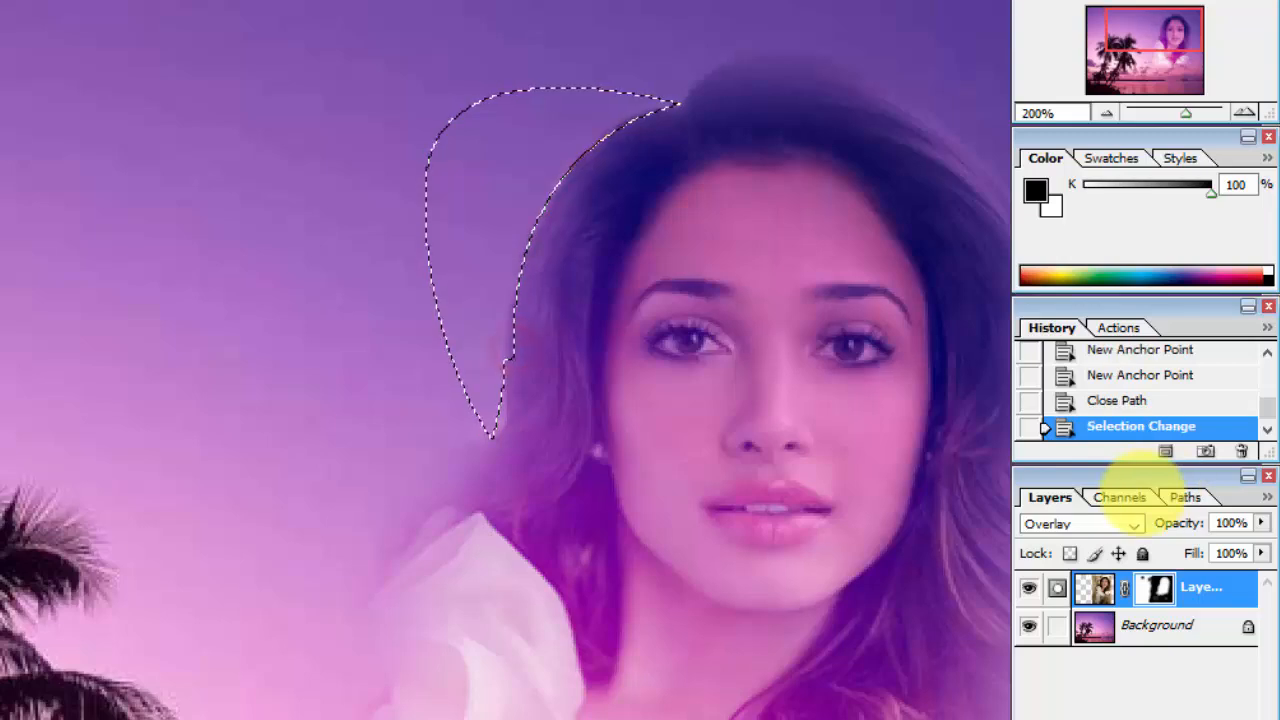
Fill the selected area beside the hair with black on the mask, deselect, and fit the whole image on screen.
{"action": "key", "text": "alt+BackSpace"}
{"action": "key", "text": "ctrl+d"}
{"action": "key", "text": "ctrl+0"}
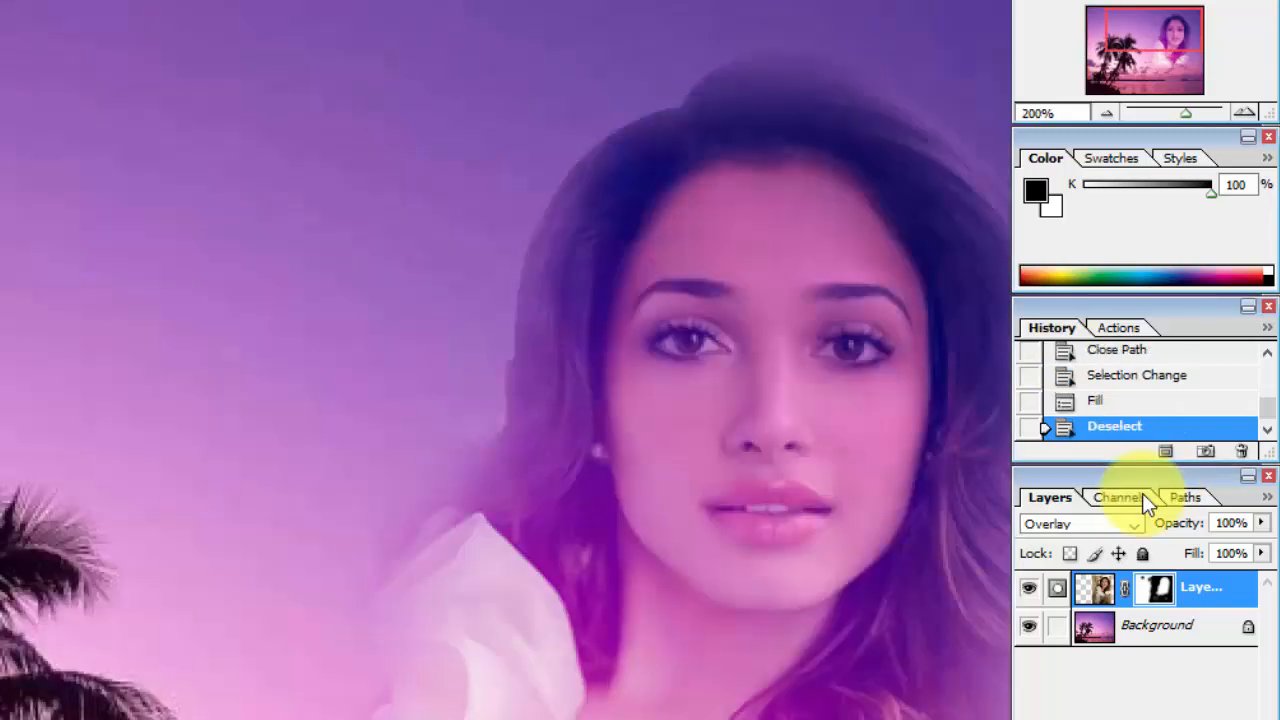
{"action": "key", "text": "ctrl+0"}
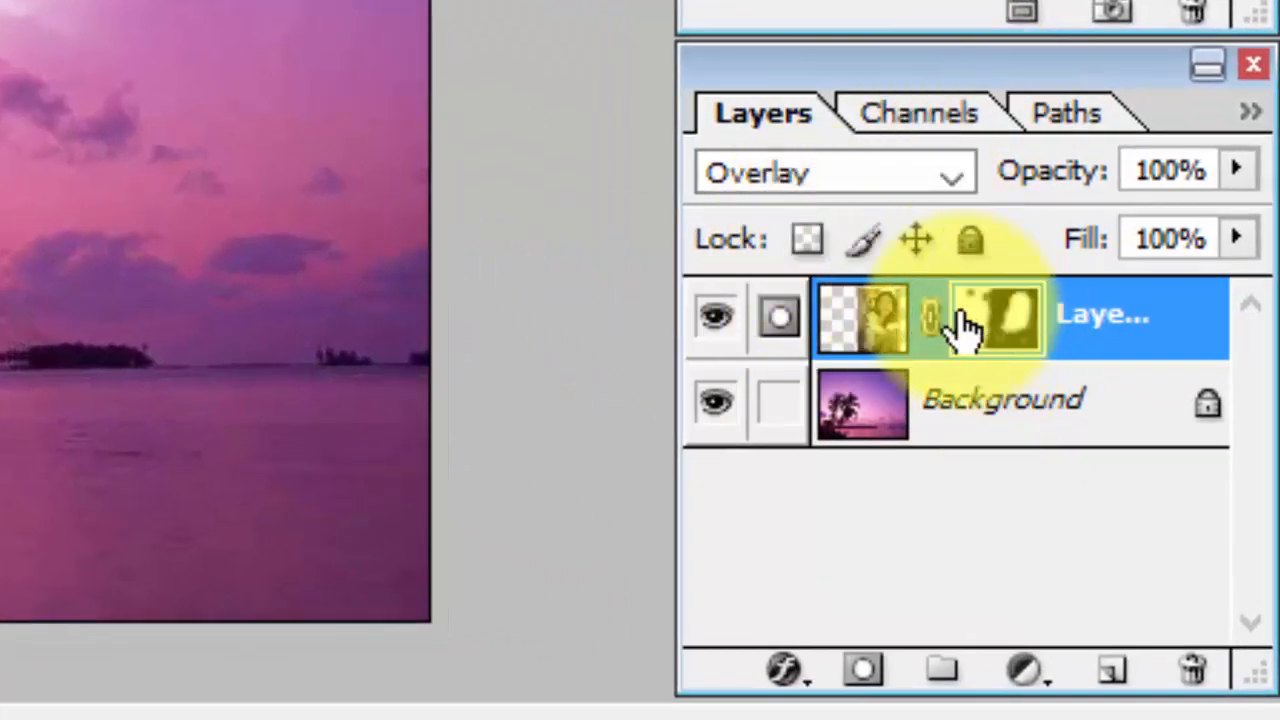
Demonstrate unlinking the layer mask from the portrait layer and linking it again.
{"action": "left_click", "coordinate": [930, 318]}
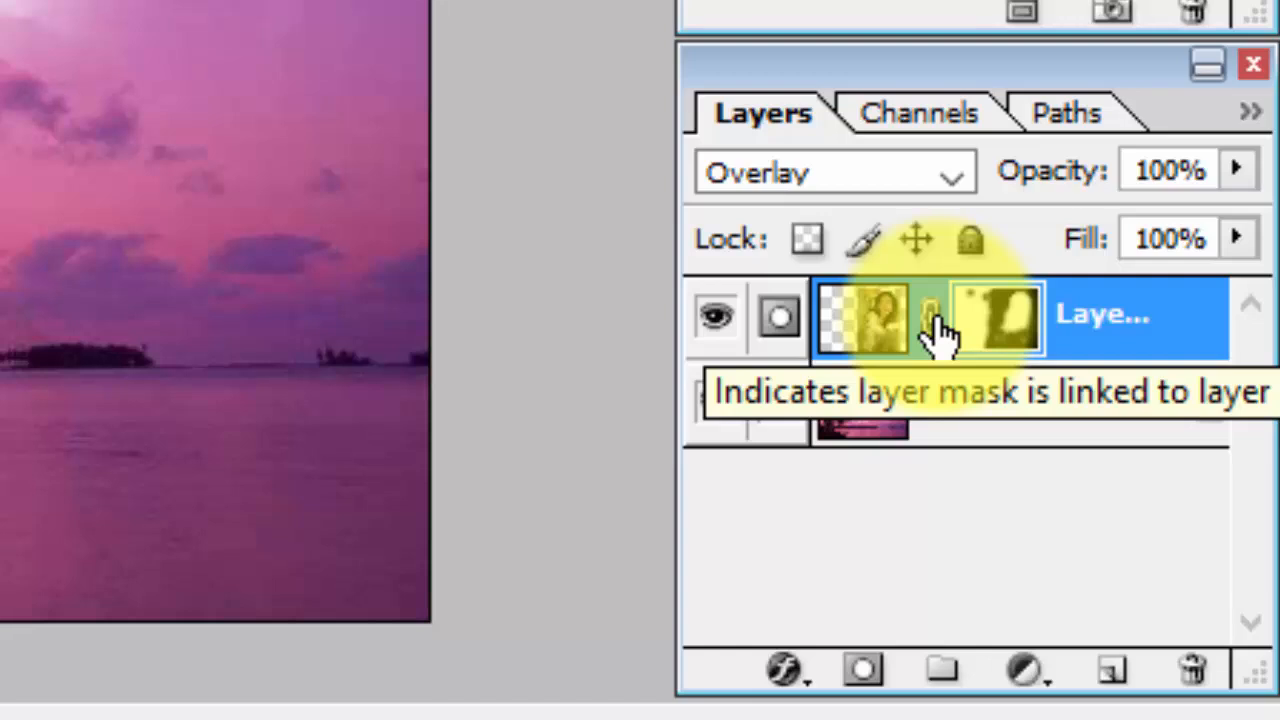
{"action": "left_click", "coordinate": [932, 318]}
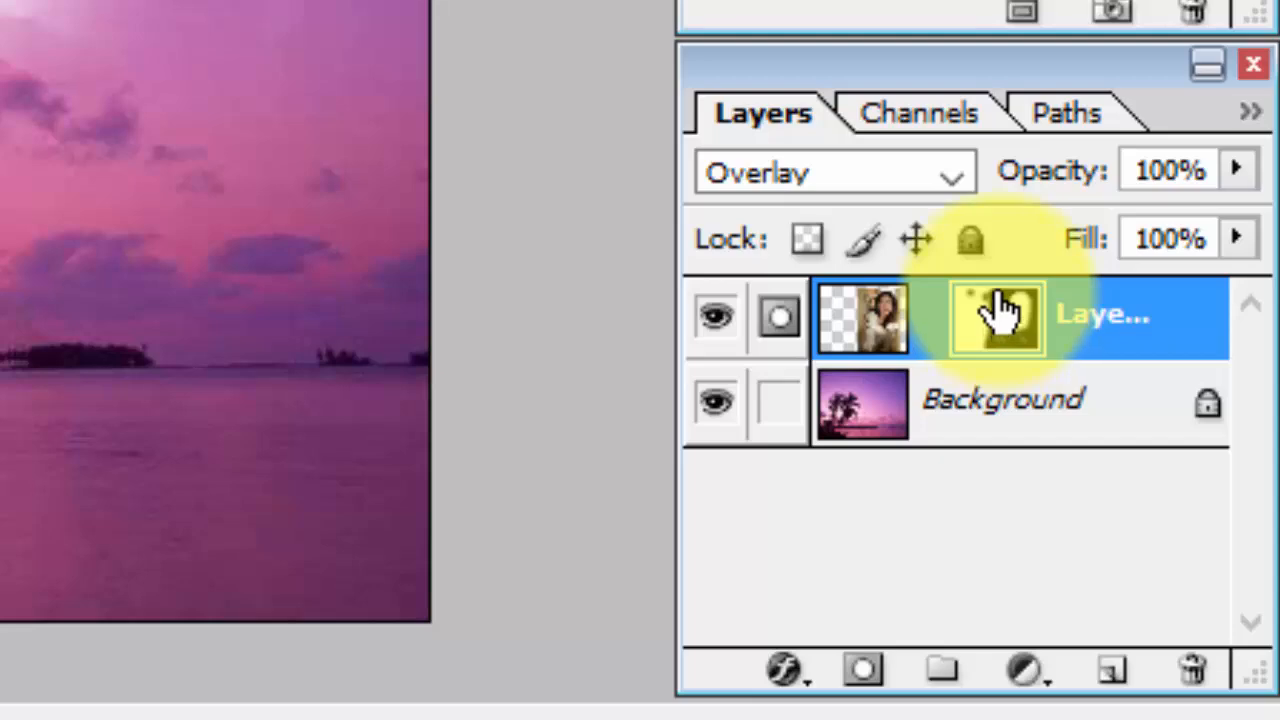
{"action": "left_click", "coordinate": [932, 318]}
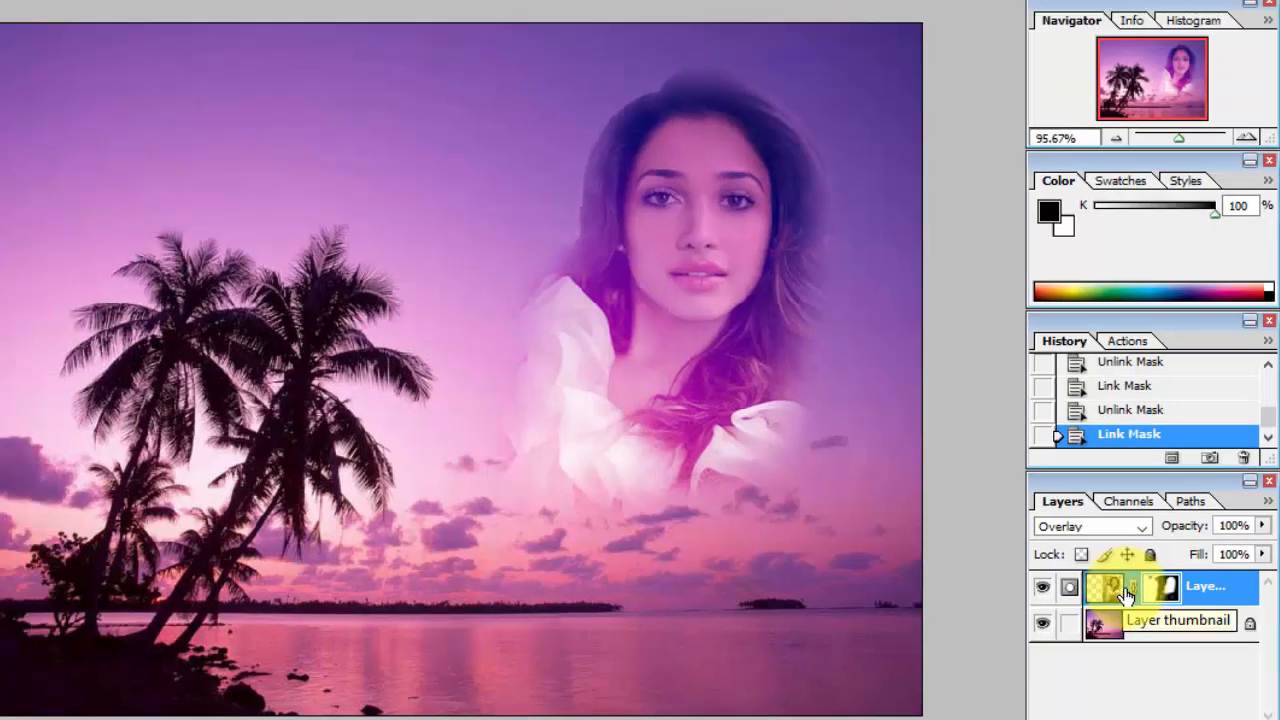
Unlink the layer mask and try repositioning the portrait image independently of its mask with Free Transform.
{"action": "left_click", "coordinate": [1133, 593]}
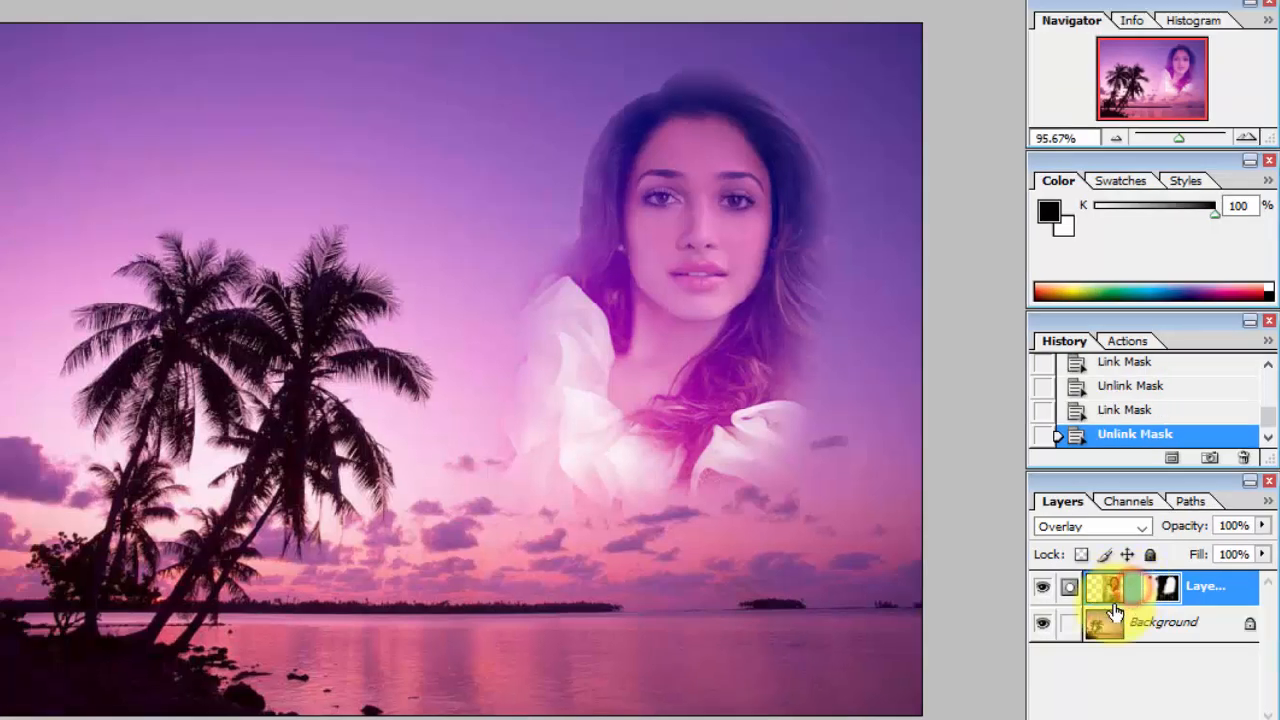
{"action": "left_click", "coordinate": [1103, 588]}
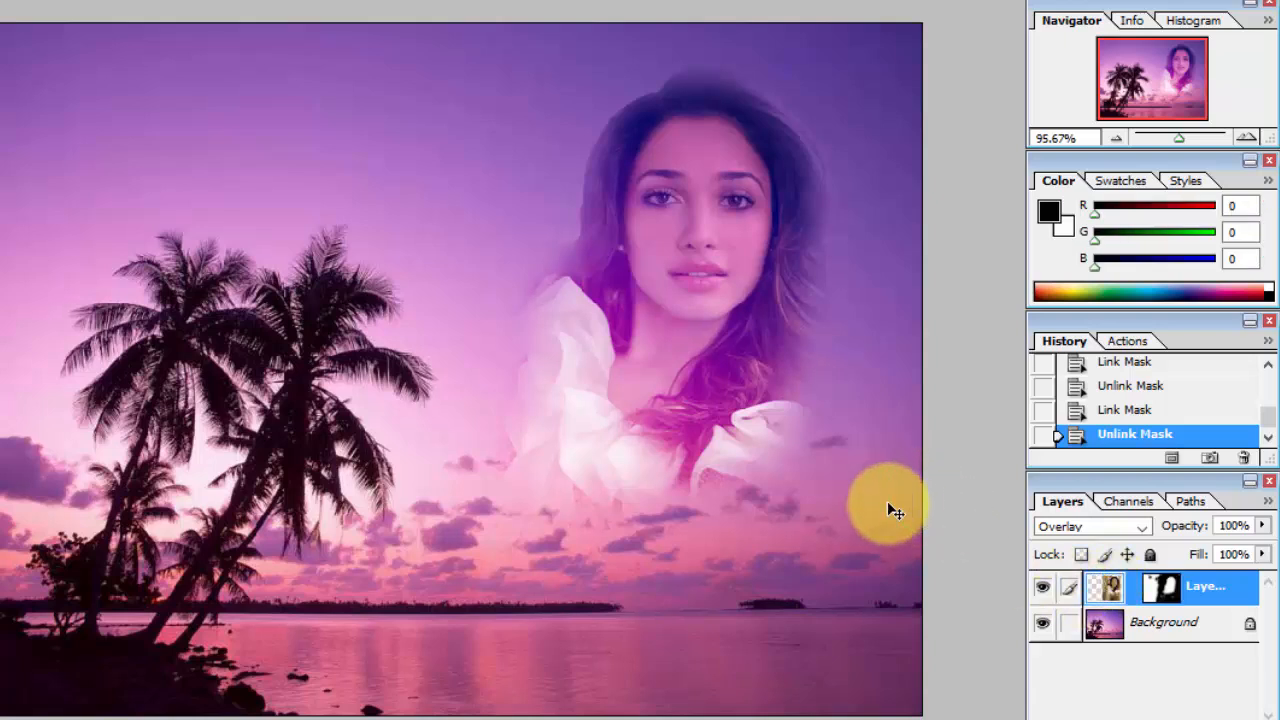
{"action": "key", "text": "ctrl+t"}
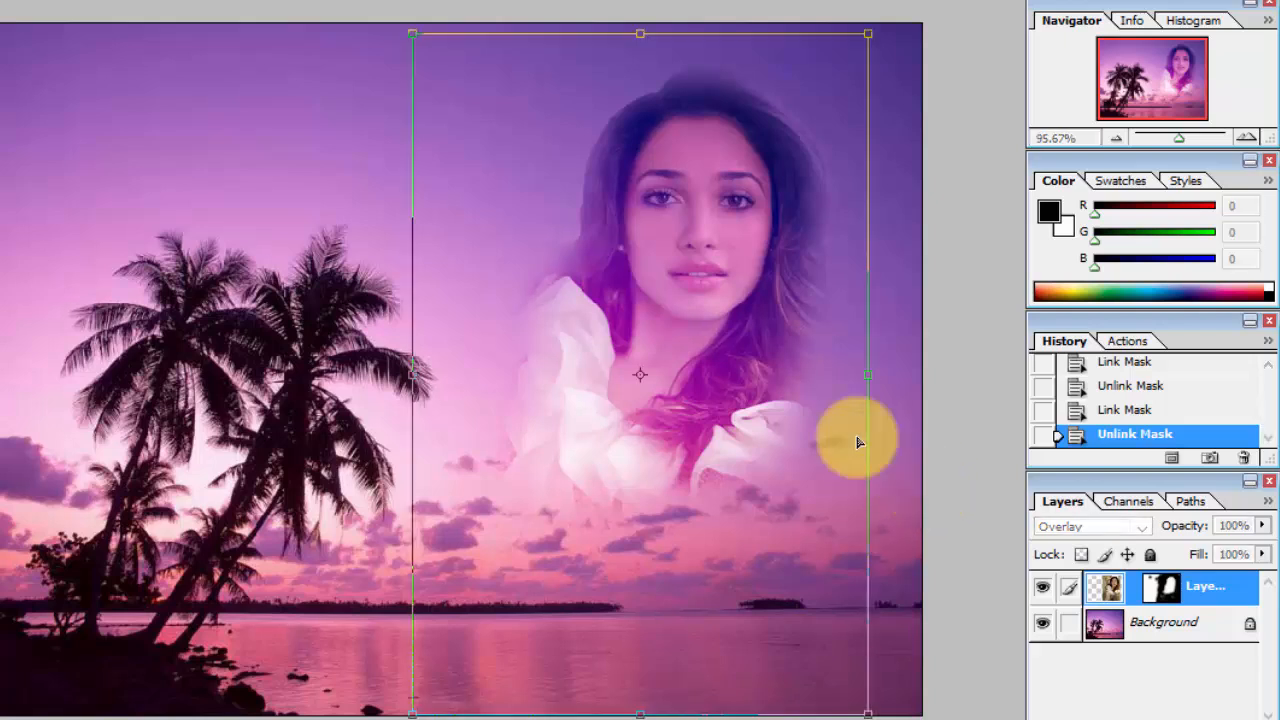
{"action": "left_click_drag", "start_coordinate": [457, 60], "coordinate": [510, 113]}
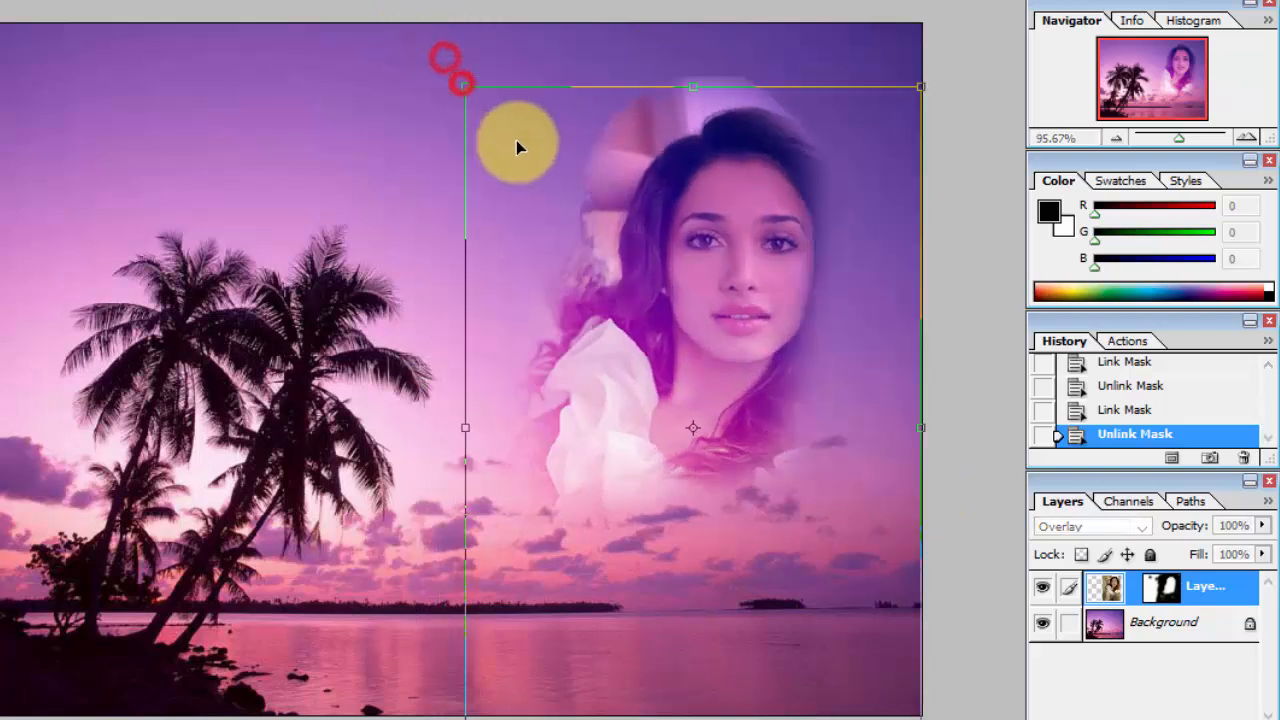
{"action": "left_click_drag", "start_coordinate": [746, 251], "coordinate": [676, 206]}
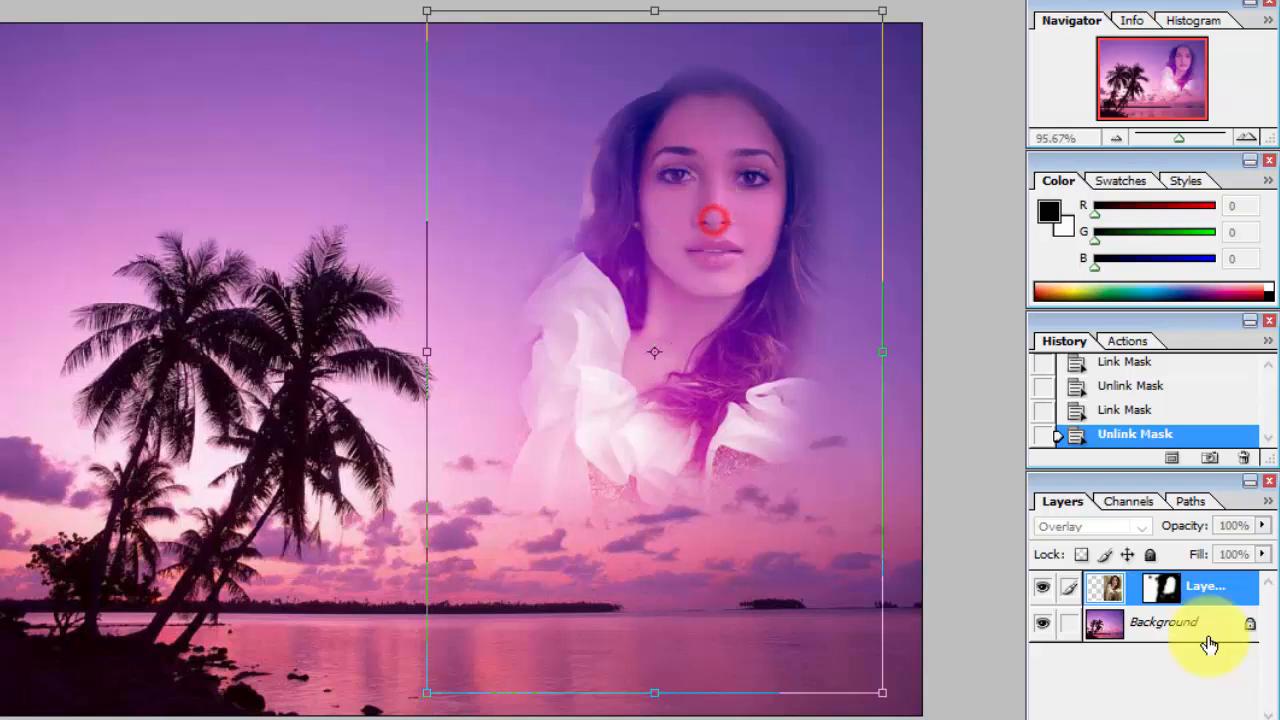
{"action": "left_click", "coordinate": [1167, 594]}
{"action": "left_click_drag", "start_coordinate": [839, 377], "coordinate": [799, 290]}
{"action": "key", "text": "Return"}
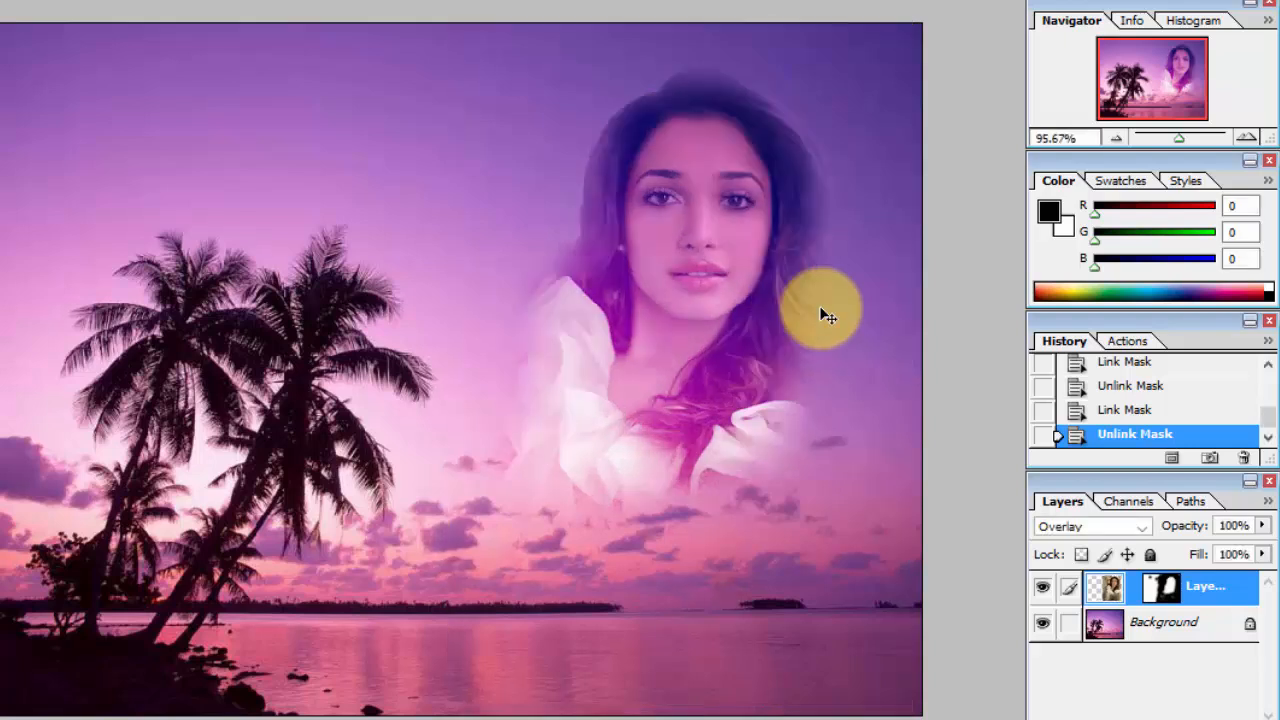
Link the mask to the portrait layer again and move both together slightly up and to the right over the sky.
{"action": "left_click", "coordinate": [1134, 590]}
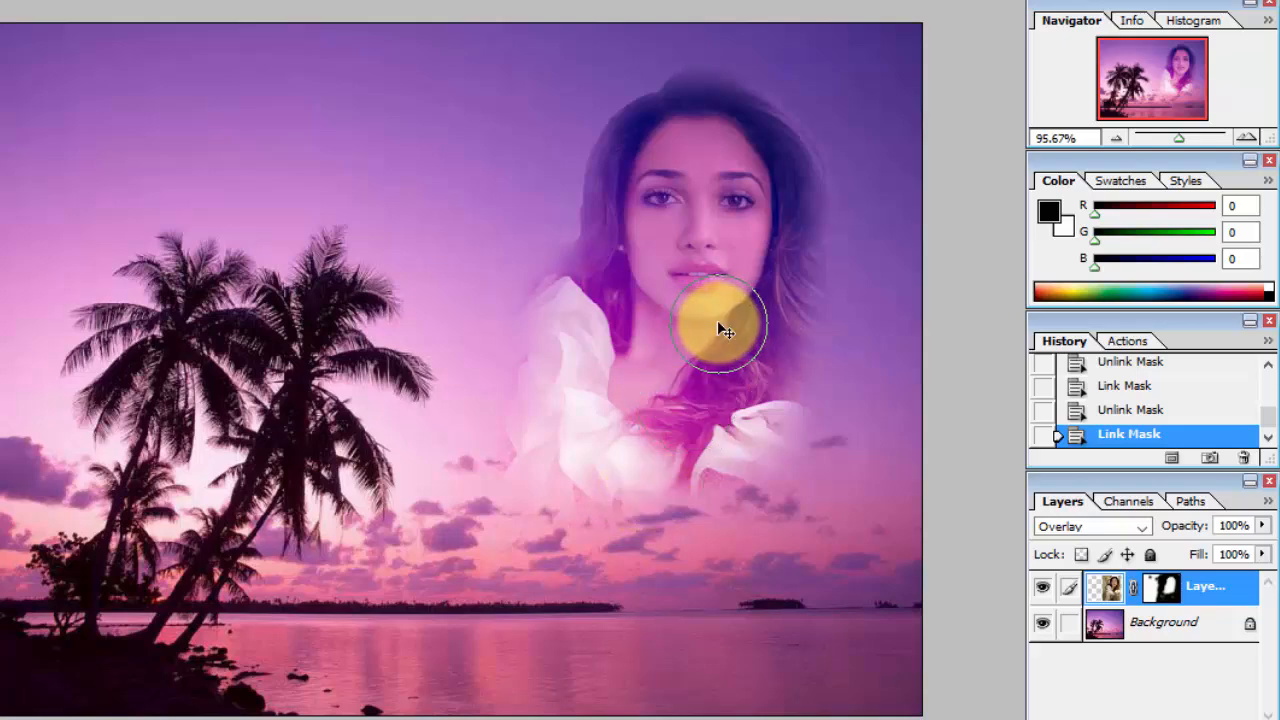
{"action": "left_click_drag", "start_coordinate": [718, 322], "coordinate": [751, 296]}
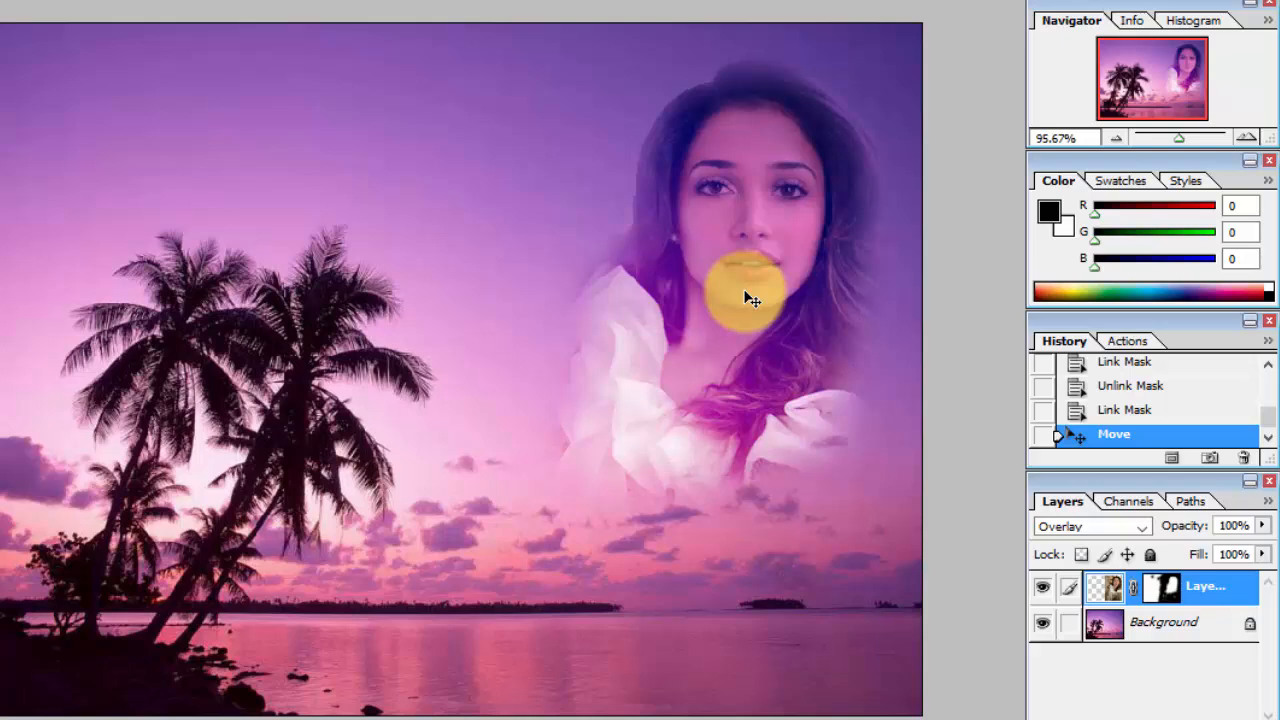